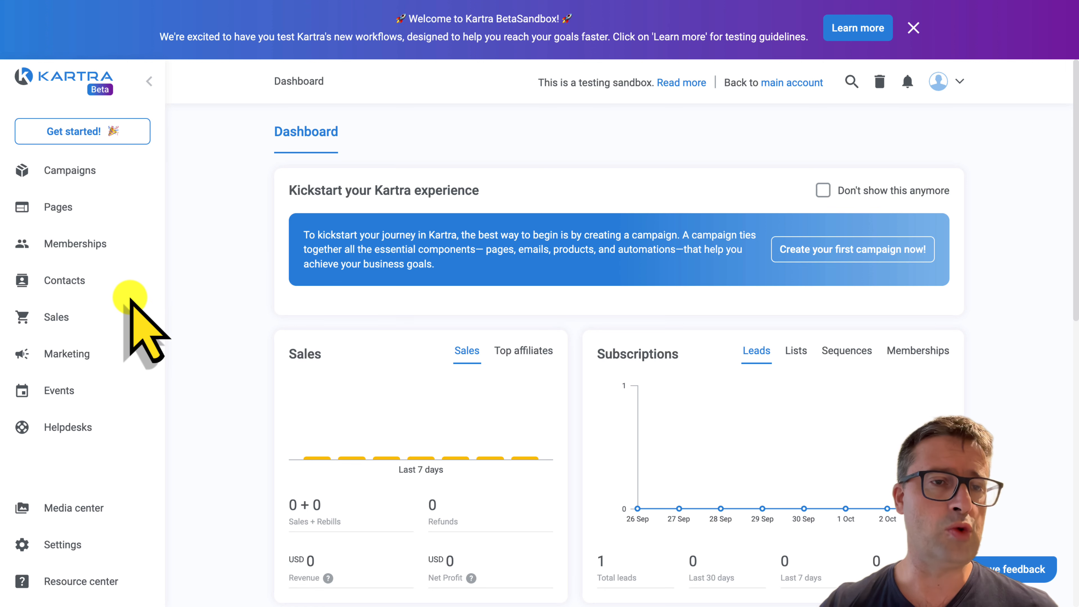
Start a new form in the contacts forms area and name it "testing form"
click(81, 282)
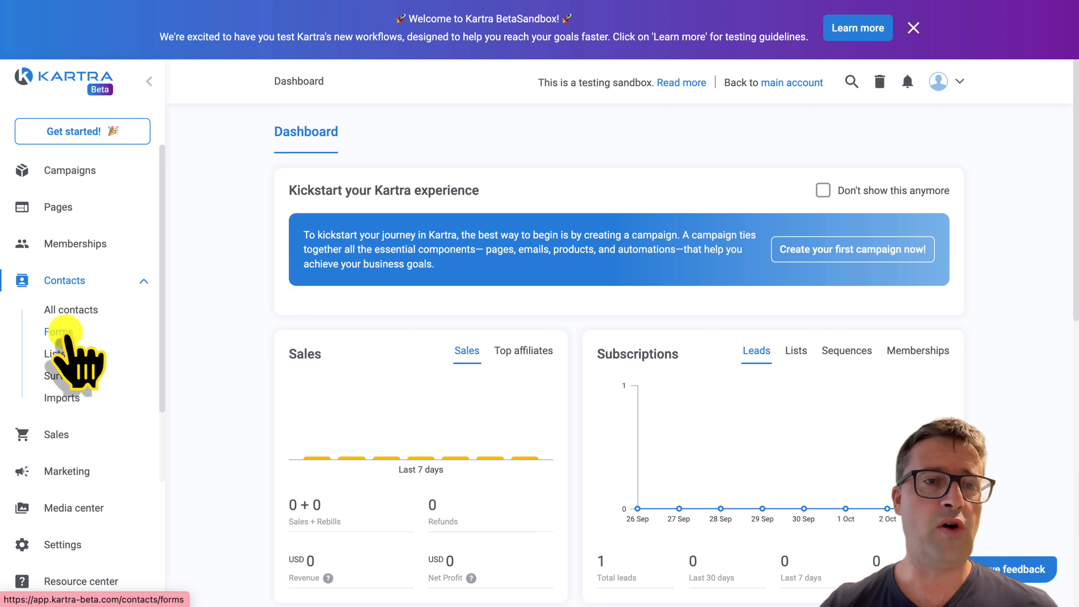
click(64, 333)
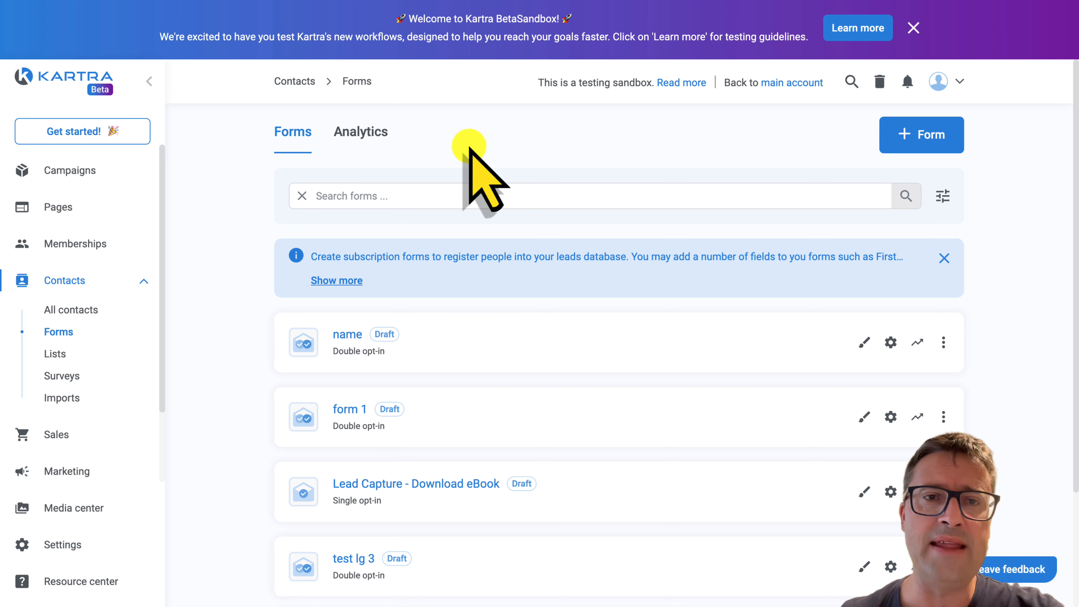
click(896, 146)
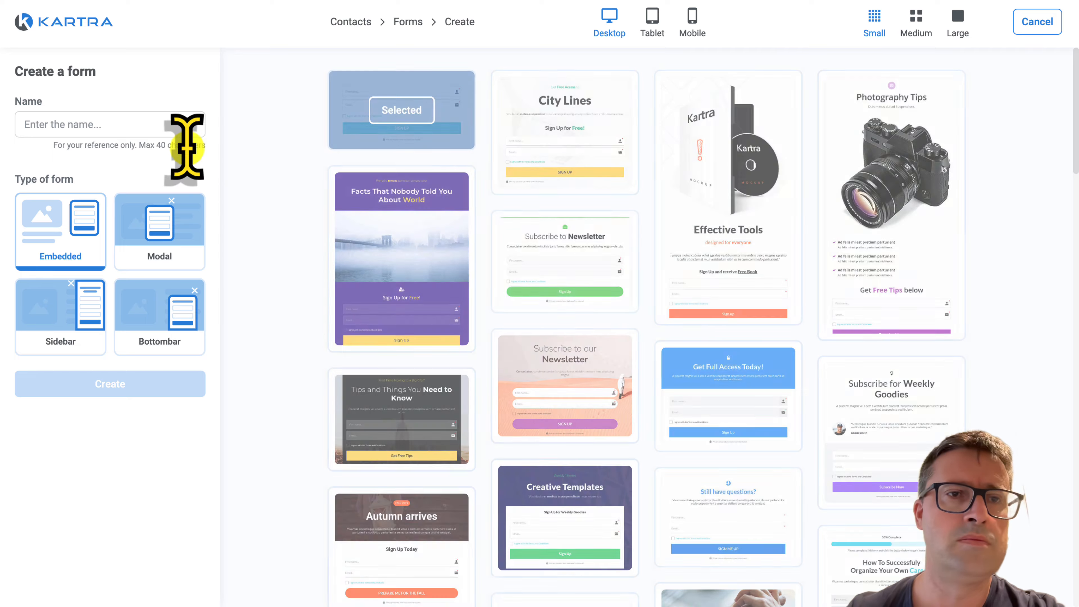
click(73, 124)
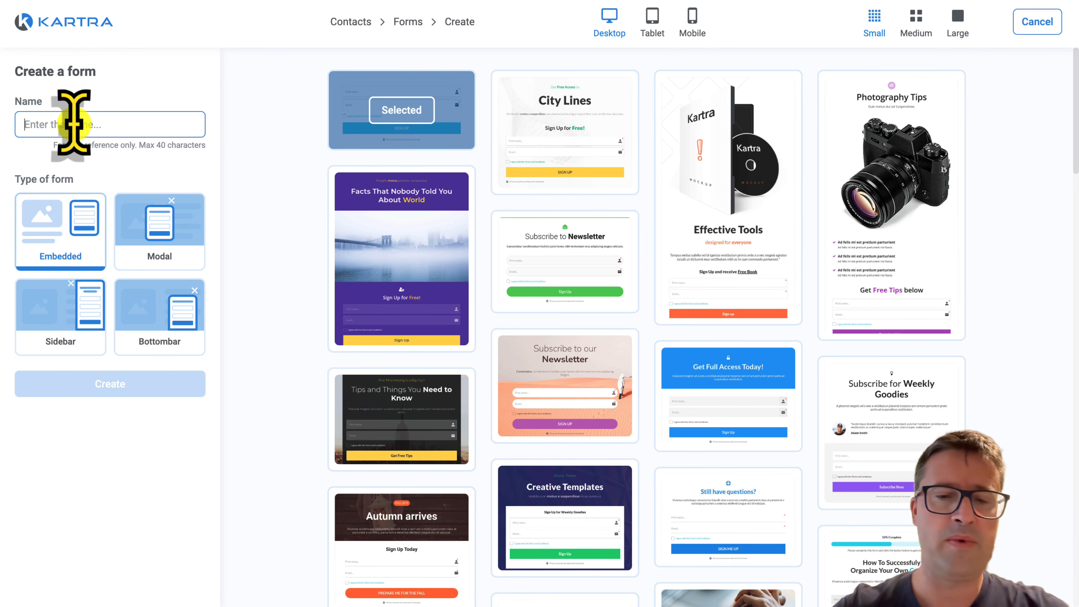
text(testing)
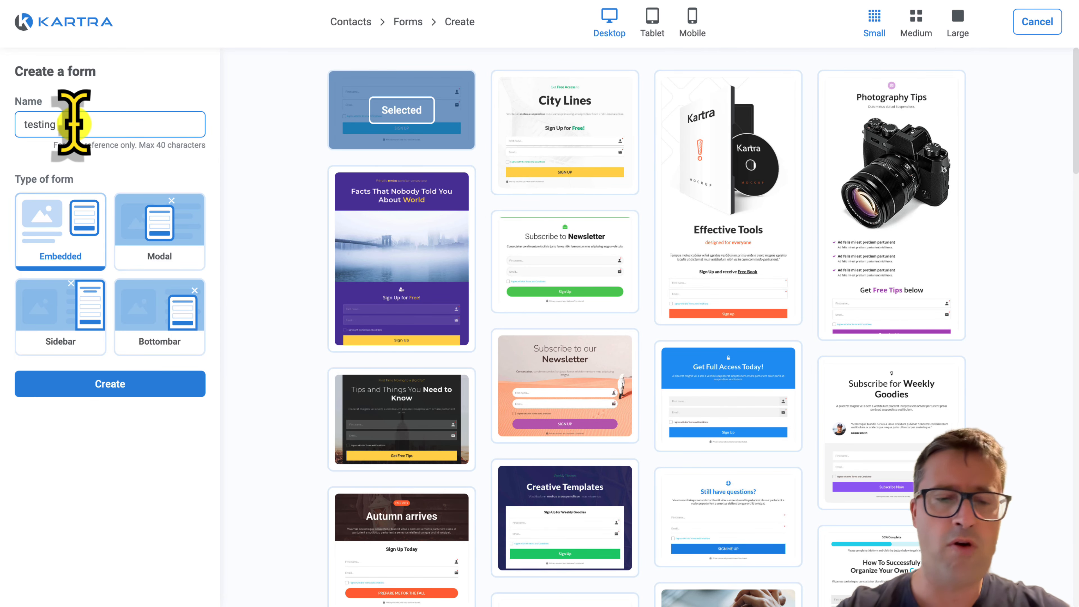
text( form)
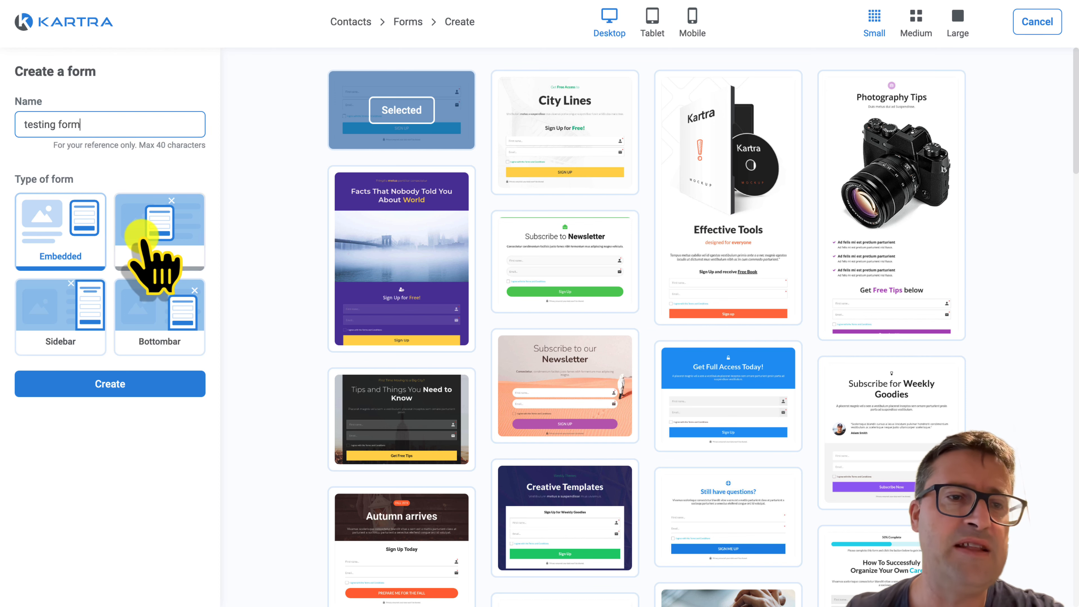
Set the form type to Modal, choose the purple "Get Full Access" template with the side panel, and create the form
click(155, 232)
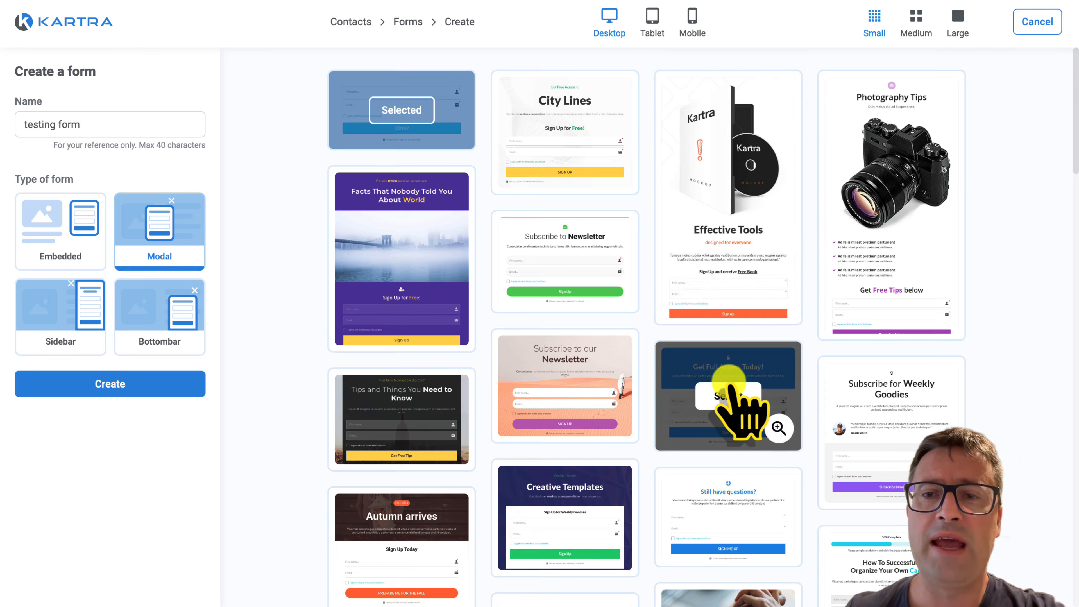
scroll(735, 397, down, 5)
scroll(729, 385, down, 7)
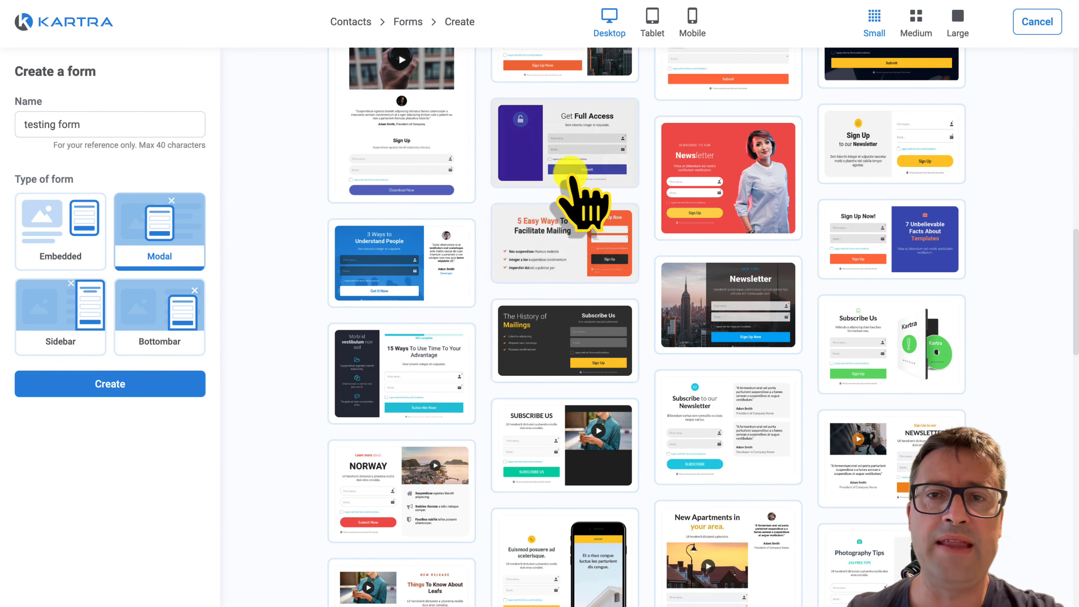
click(566, 144)
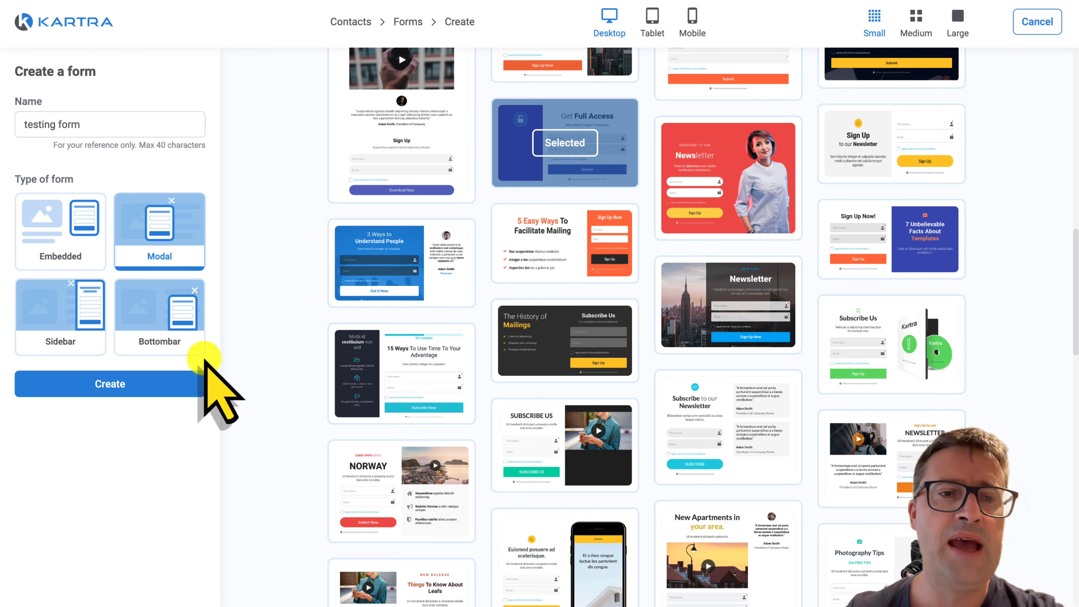
click(129, 382)
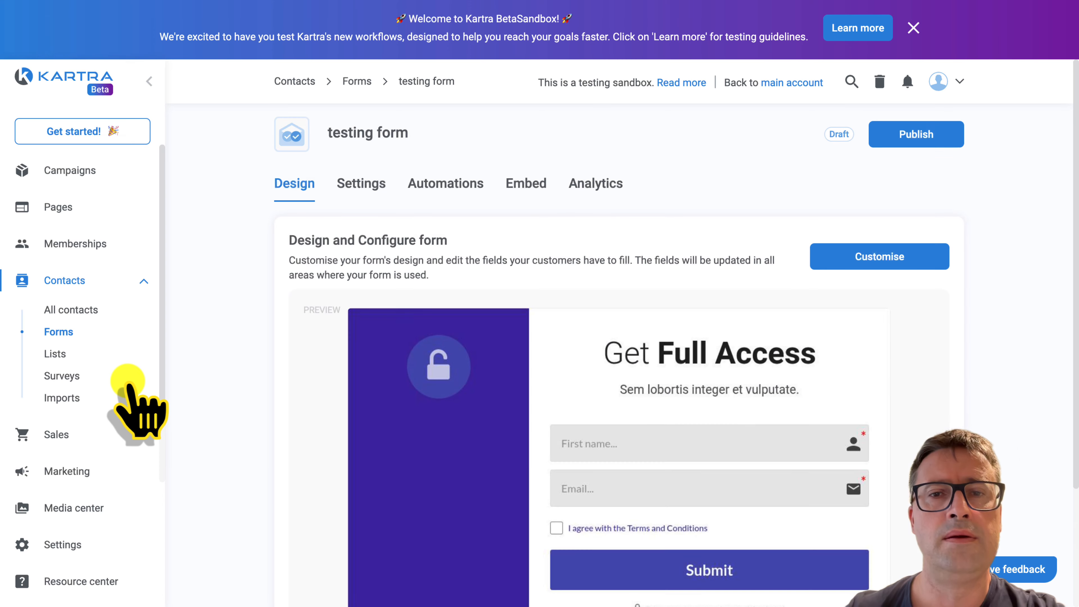
Open the new form's design for customisation and go through the welcome tutorial, opting not to show it again
scroll(782, 415, down, 2)
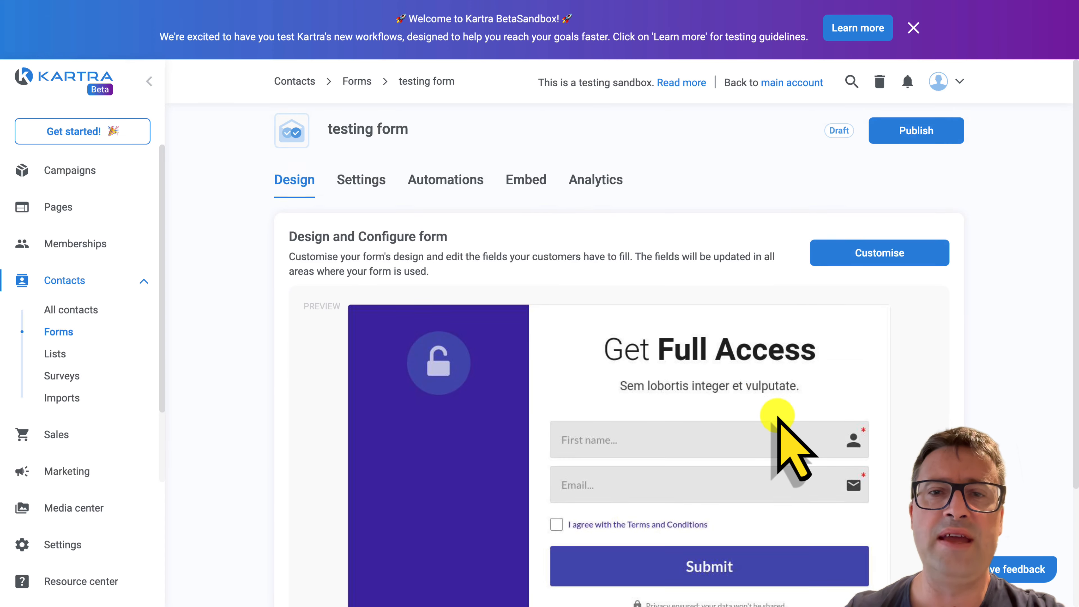
scroll(778, 419, down, 1)
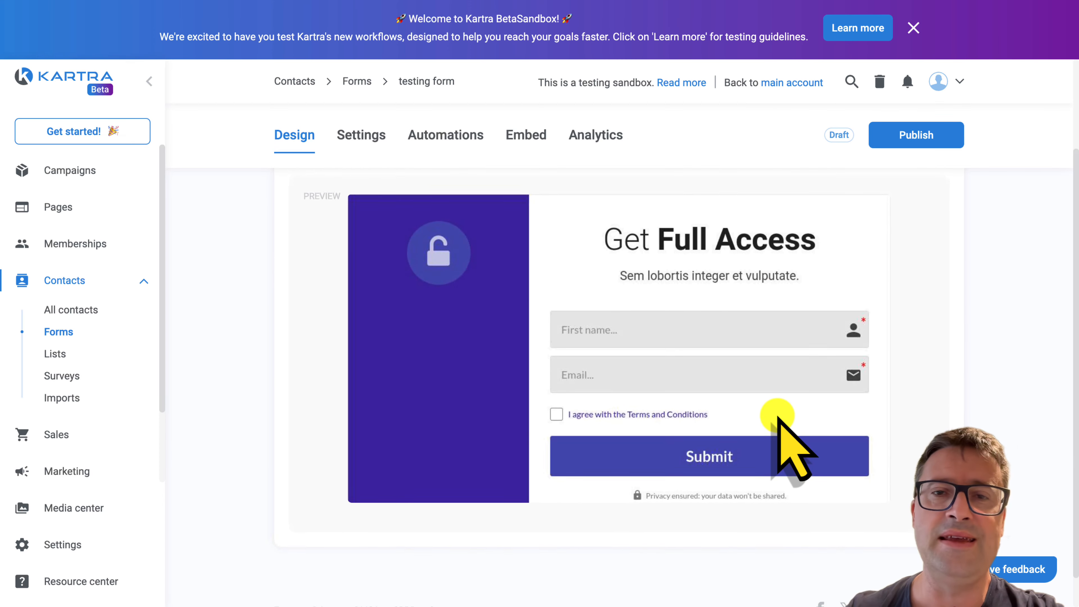
scroll(777, 417, up, 3)
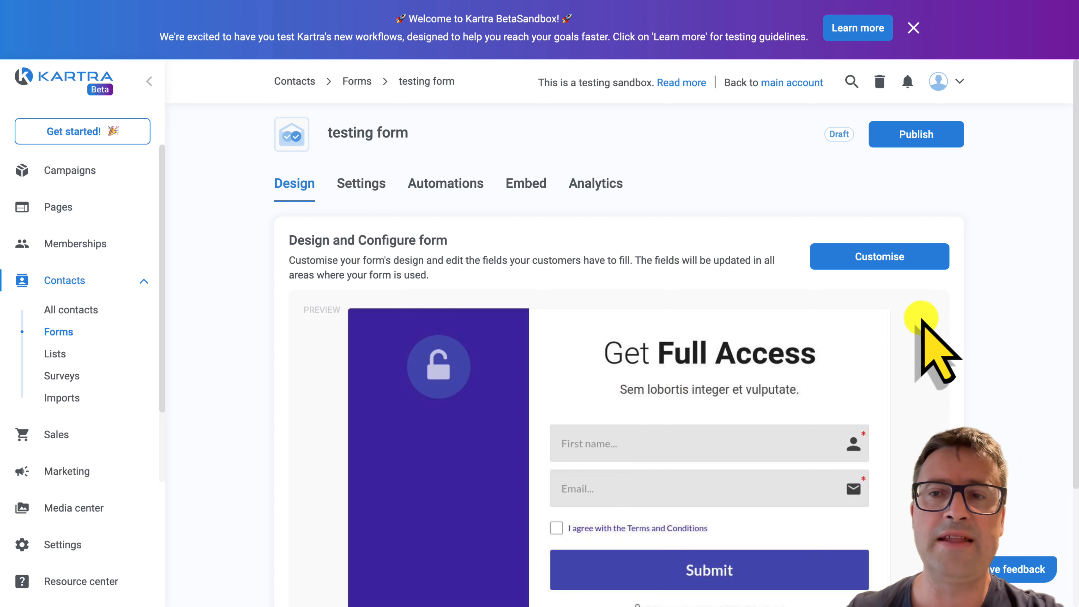
click(883, 259)
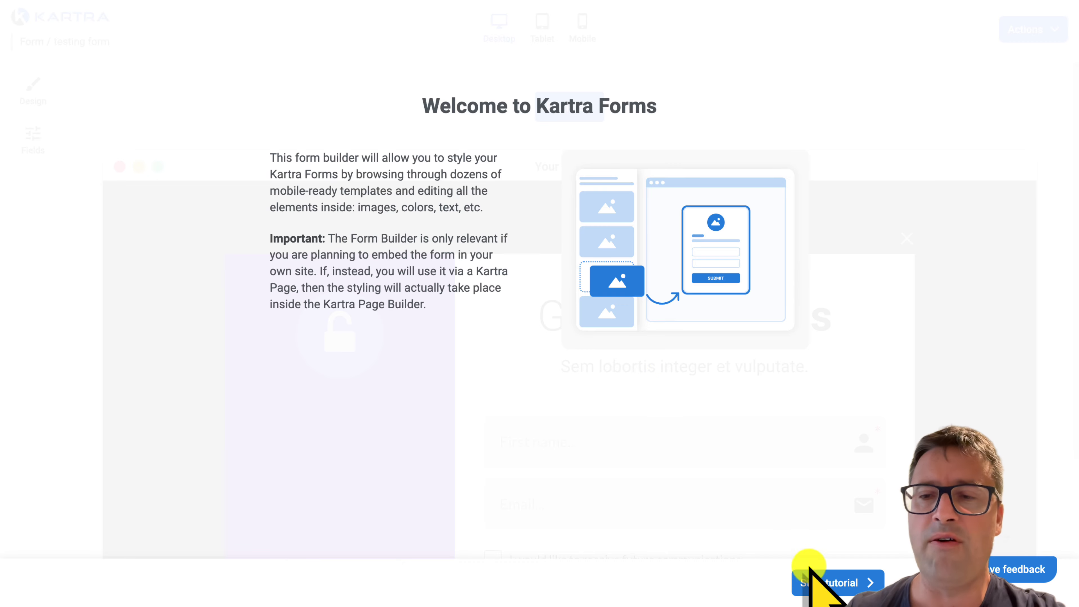
click(824, 587)
click(826, 587)
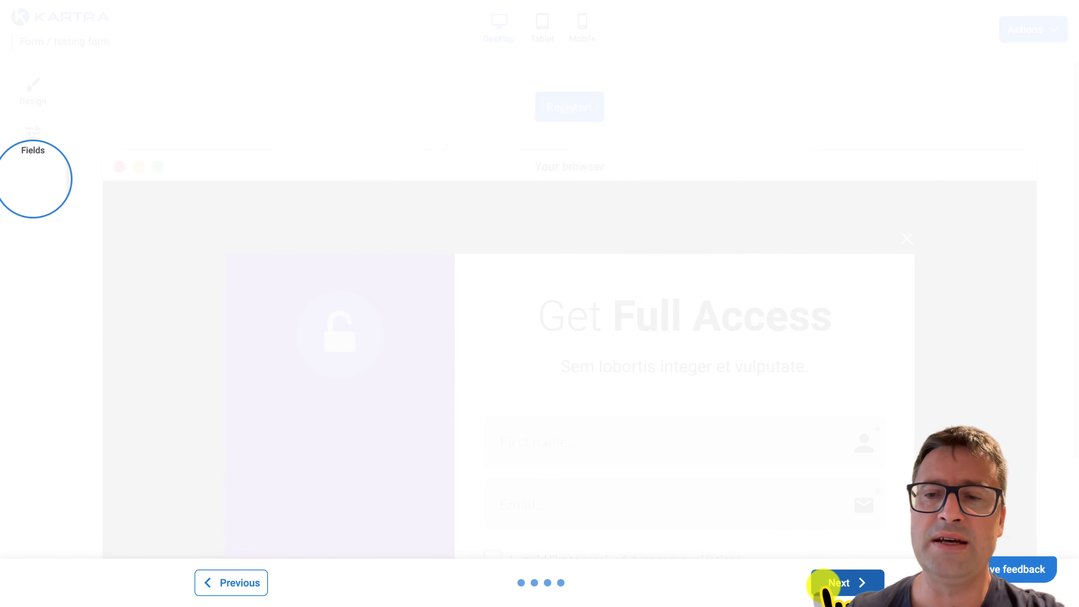
click(829, 584)
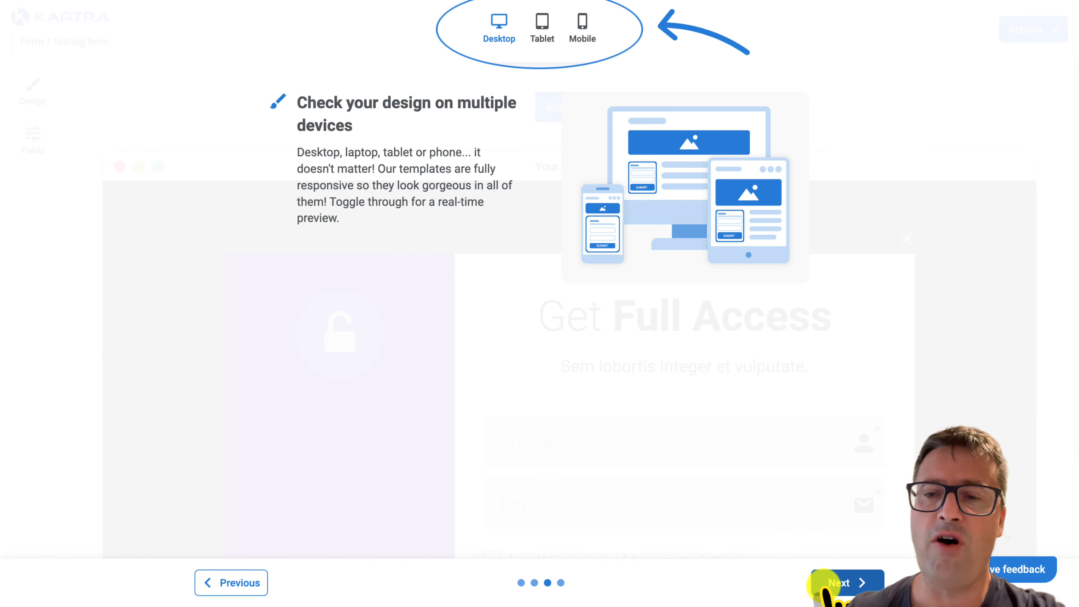
click(845, 584)
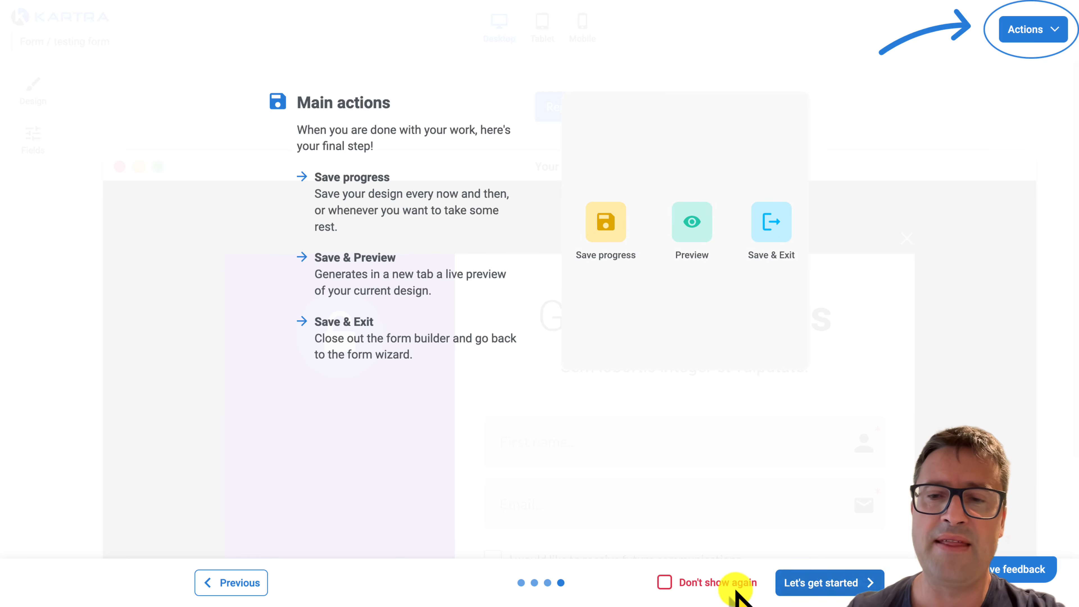
click(735, 589)
click(831, 585)
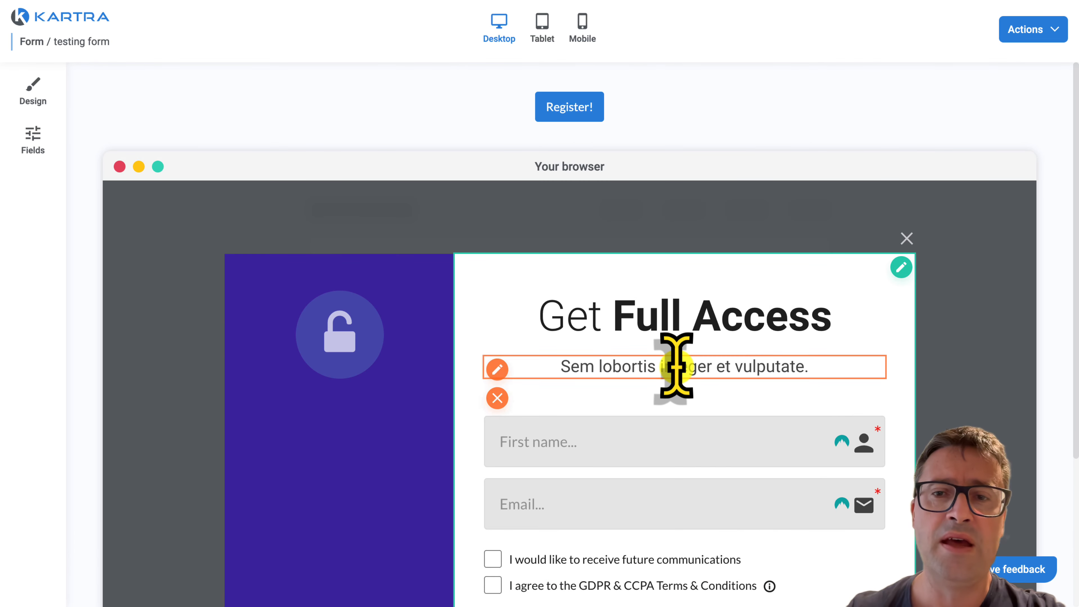
Replace "Full Access" in the form's heading so that it reads "Get Your Video"
scroll(675, 363, down, 2)
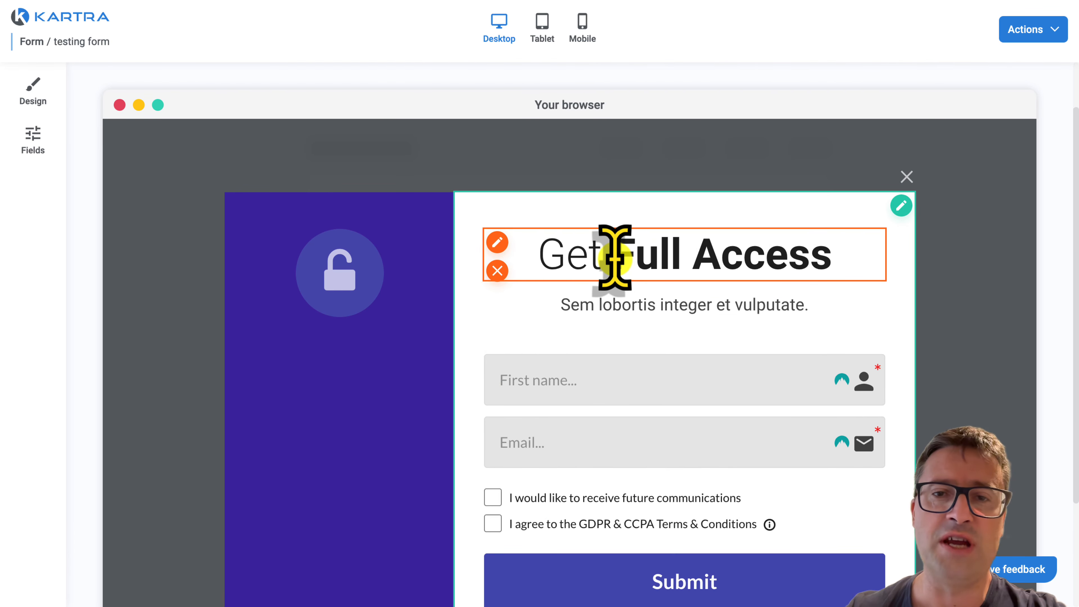
click(498, 242)
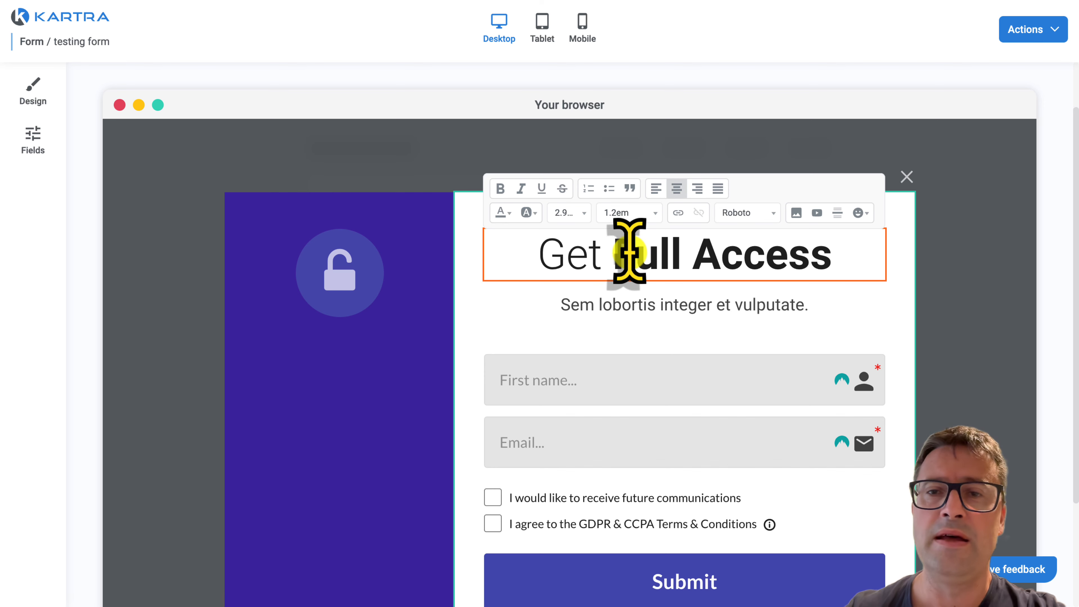
drag(615, 251, 833, 255)
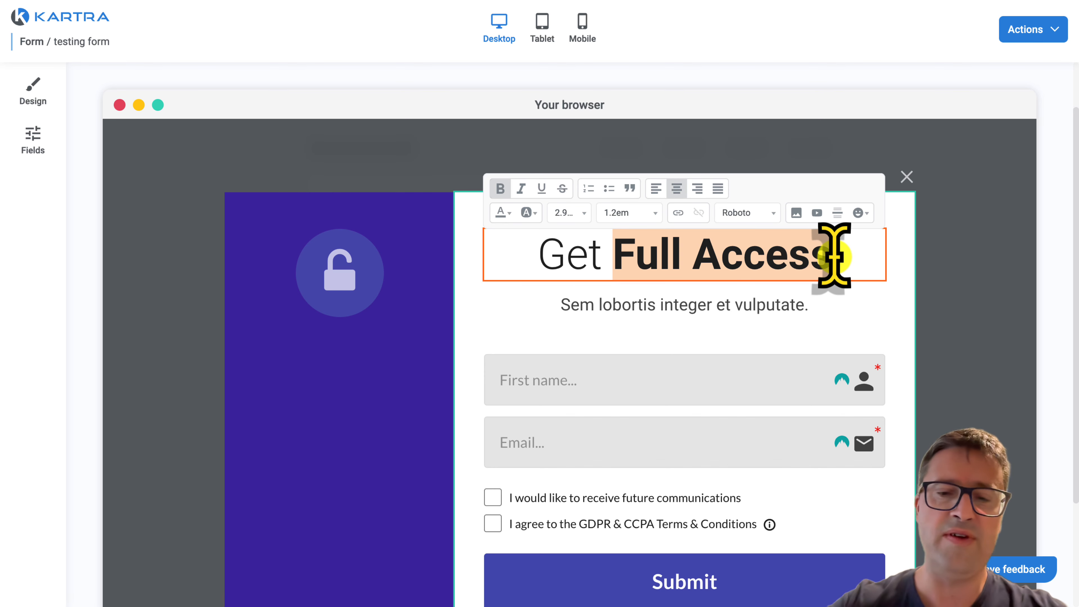
text(Your Video)
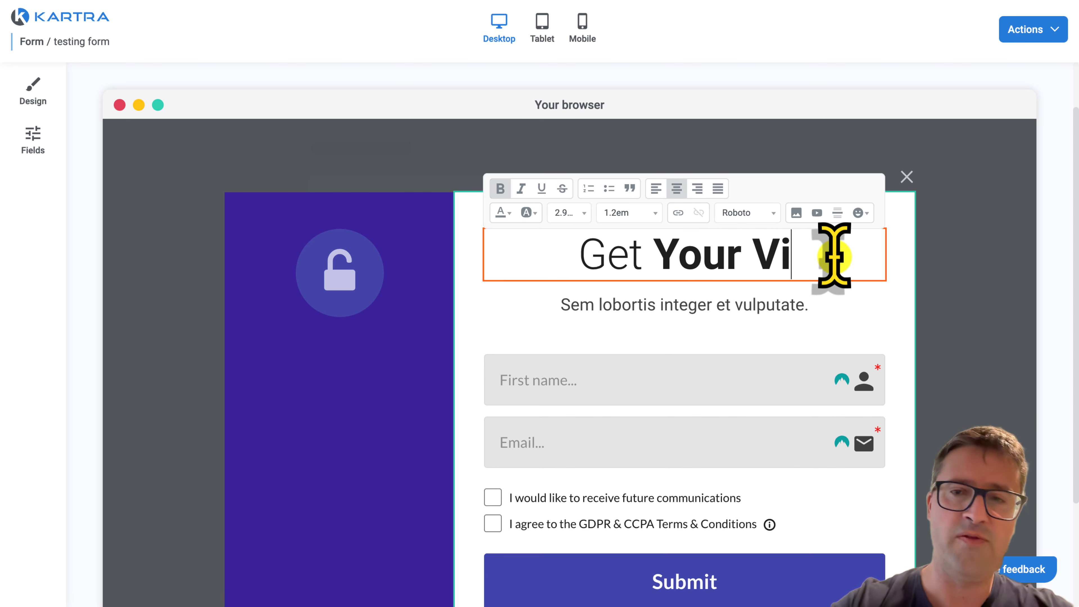
Replace the placeholder subtitle below the heading with "Fill this form here under"
click(733, 295)
triple_click(735, 294)
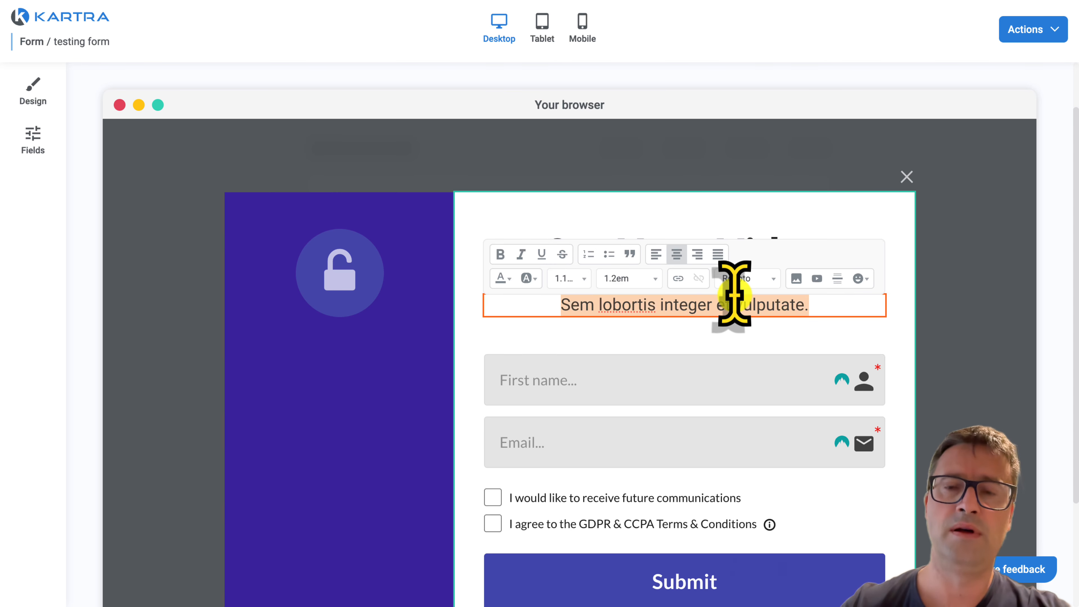
text(Fill th)
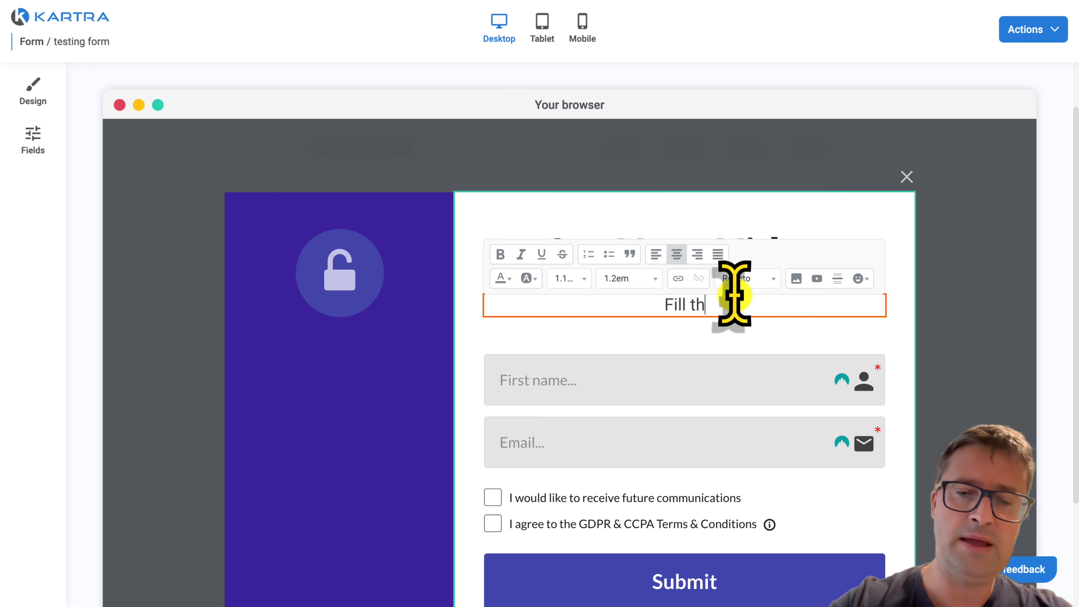
text(is form her)
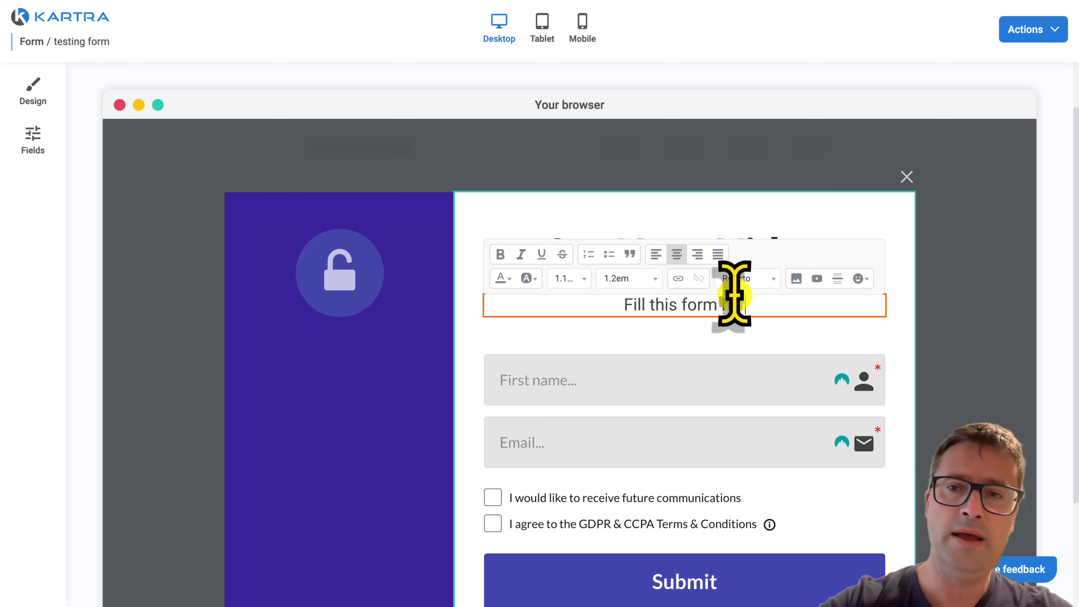
text(e in)
text( under)
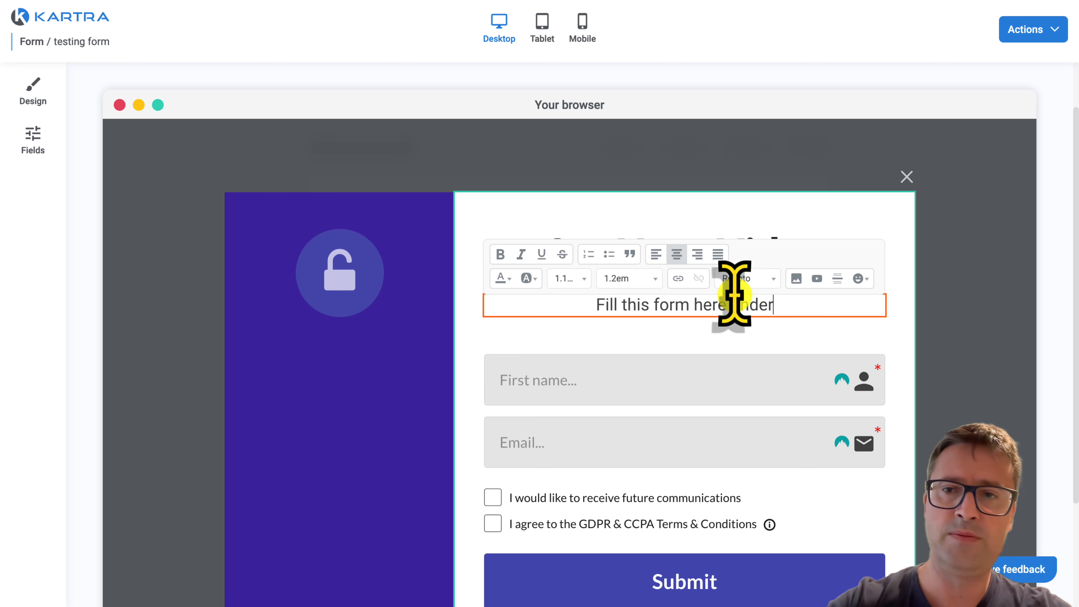
click(540, 306)
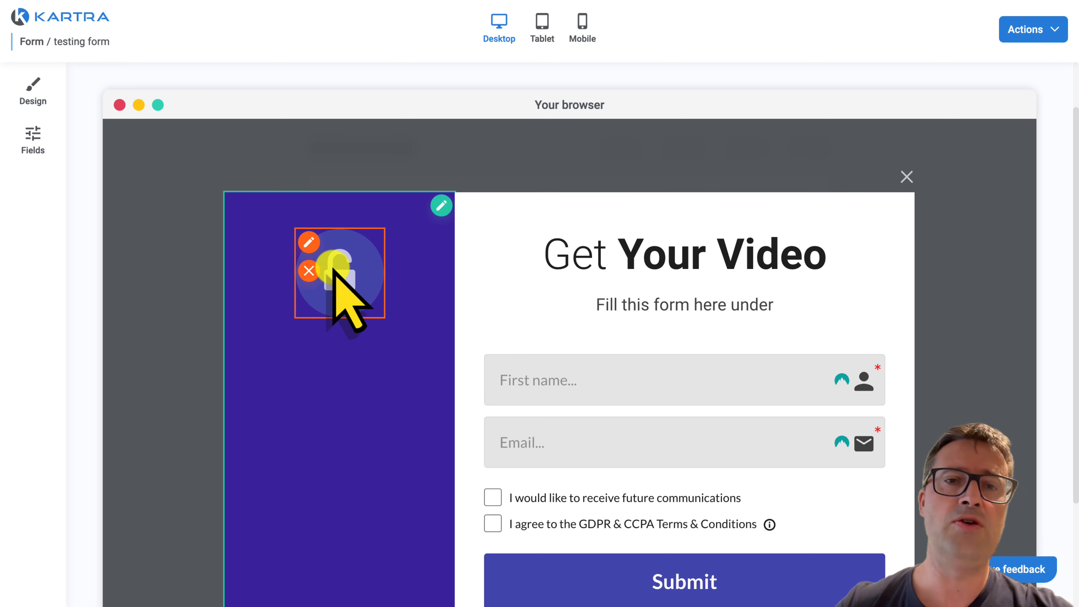
Change the padlock icon in the purple side panel to check-square and close its configuration
click(308, 243)
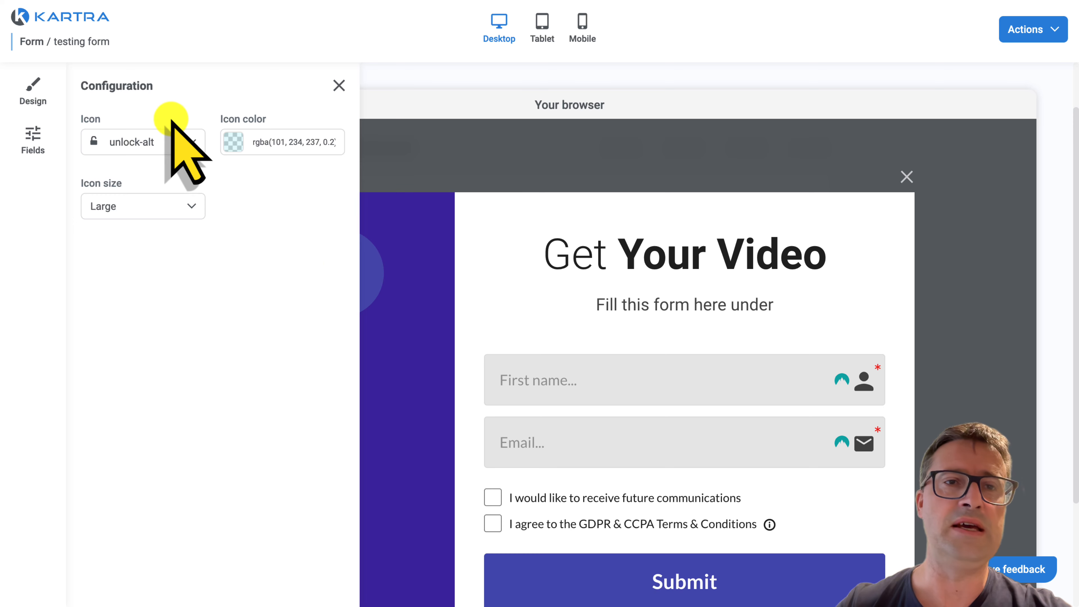
click(113, 142)
scroll(151, 267, up, 1)
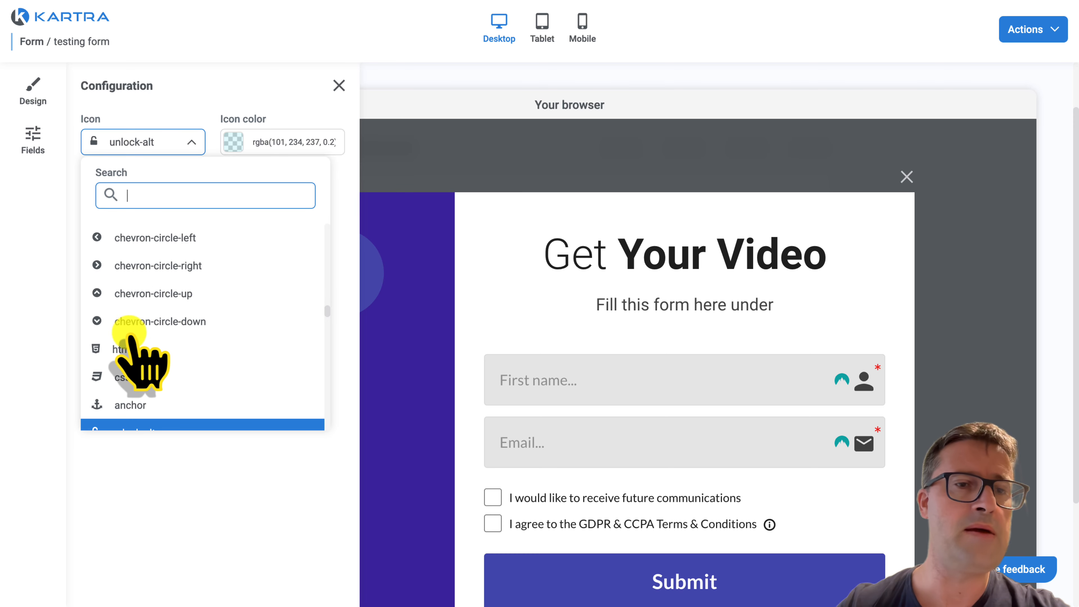
scroll(134, 382, down, 3)
scroll(136, 385, down, 5)
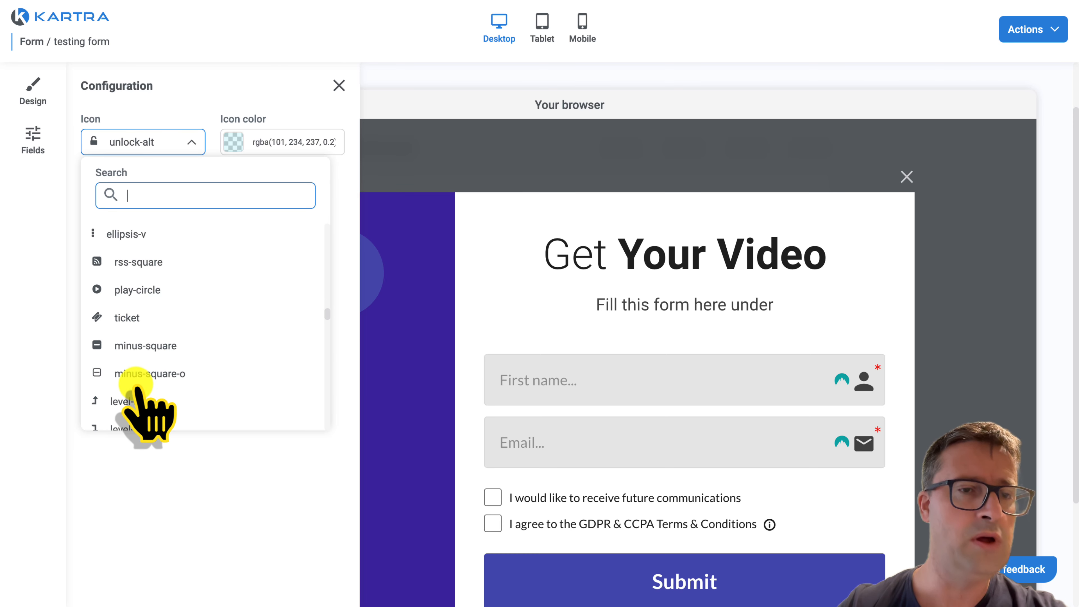
click(147, 343)
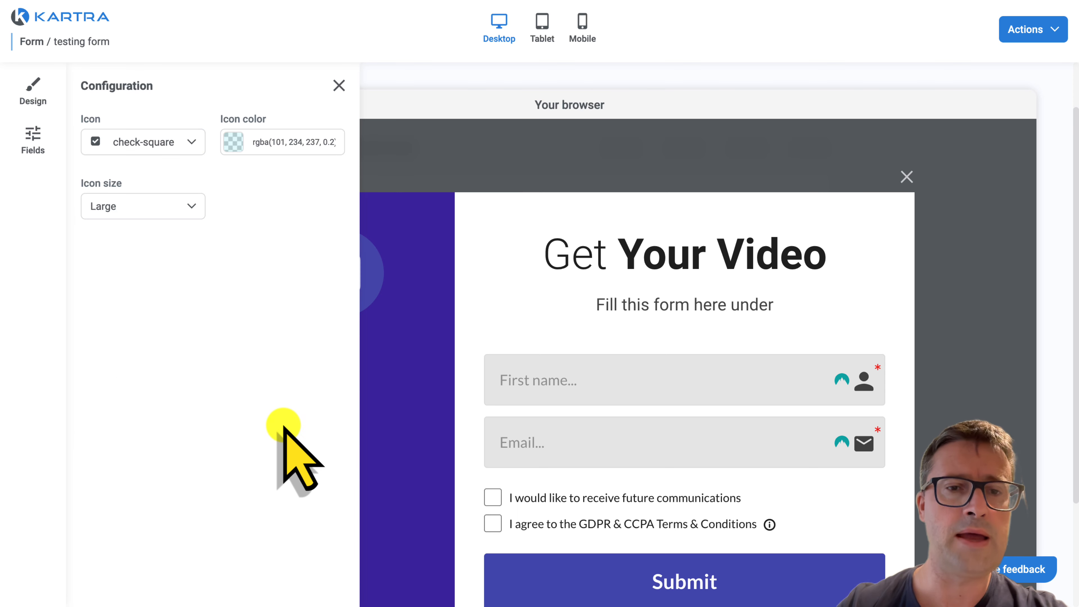
click(365, 332)
mouse_move(345, 277)
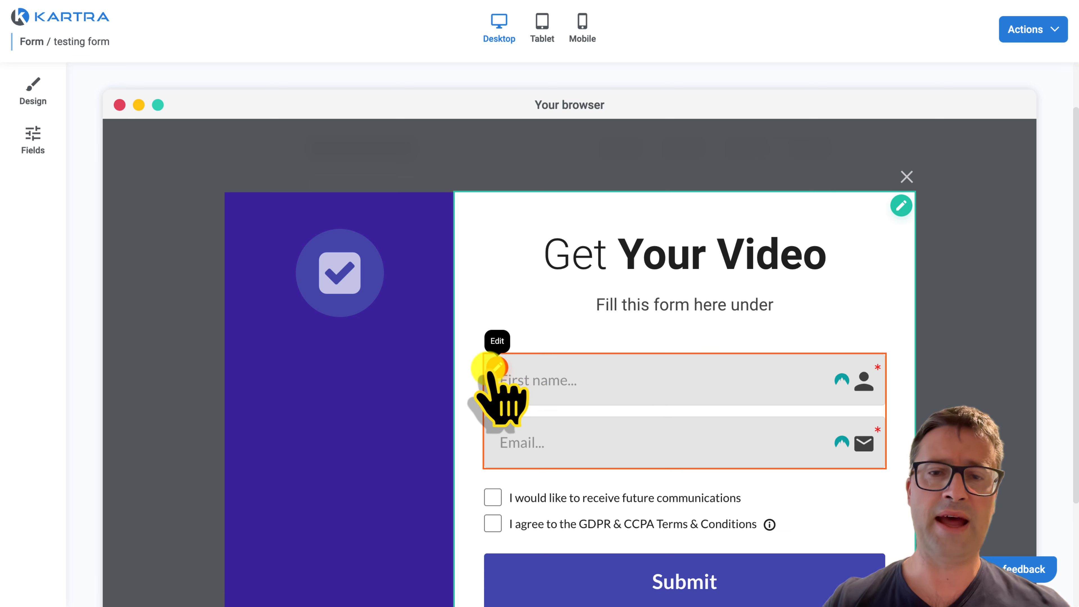
Try the Underline border style on the first name and email input fields and switch it back to Box
click(497, 366)
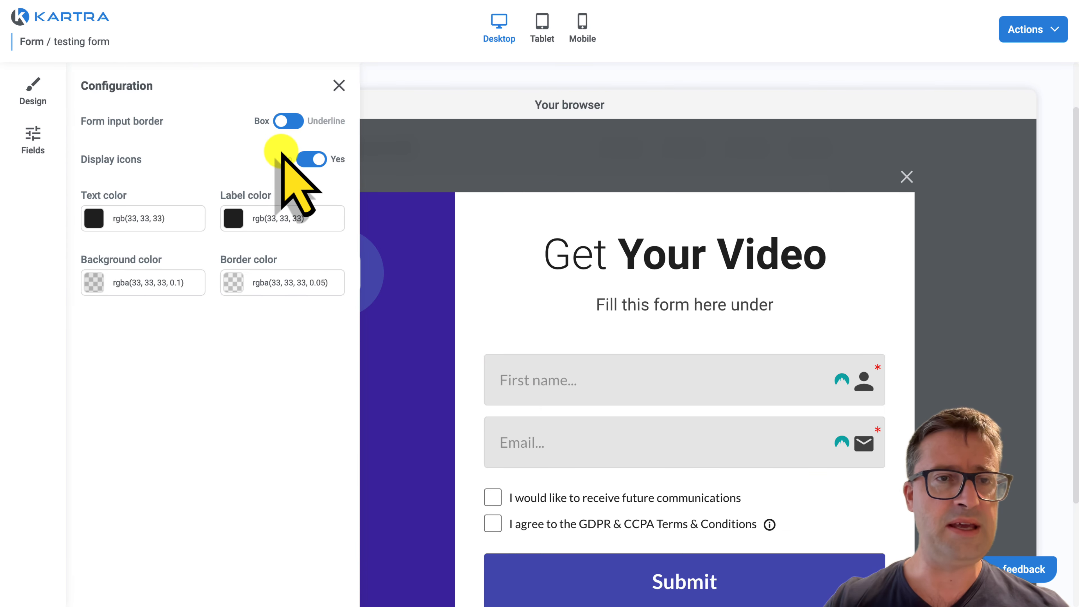
click(289, 122)
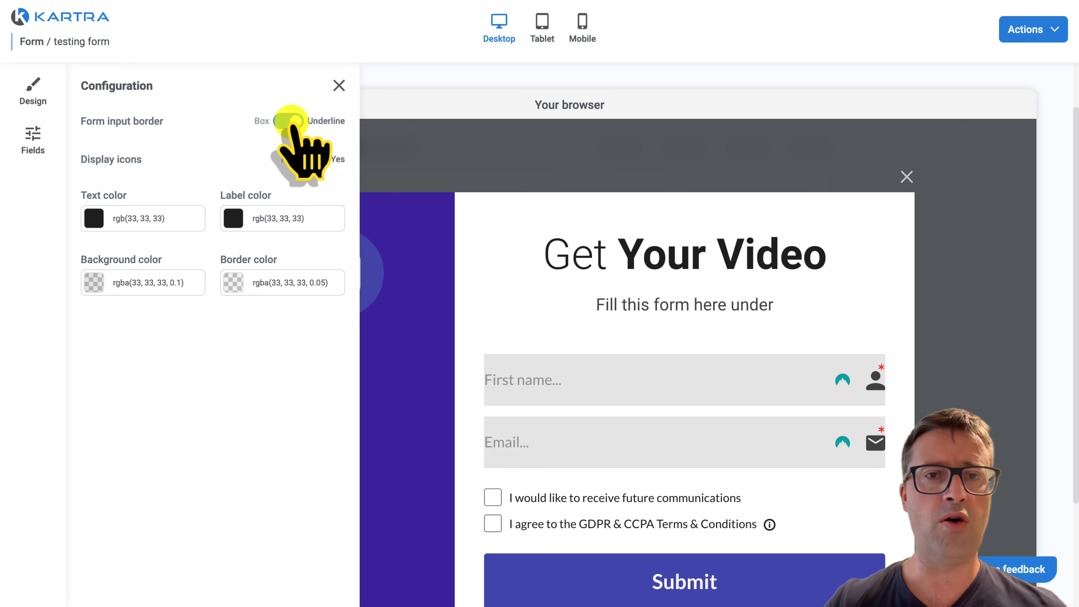
click(289, 121)
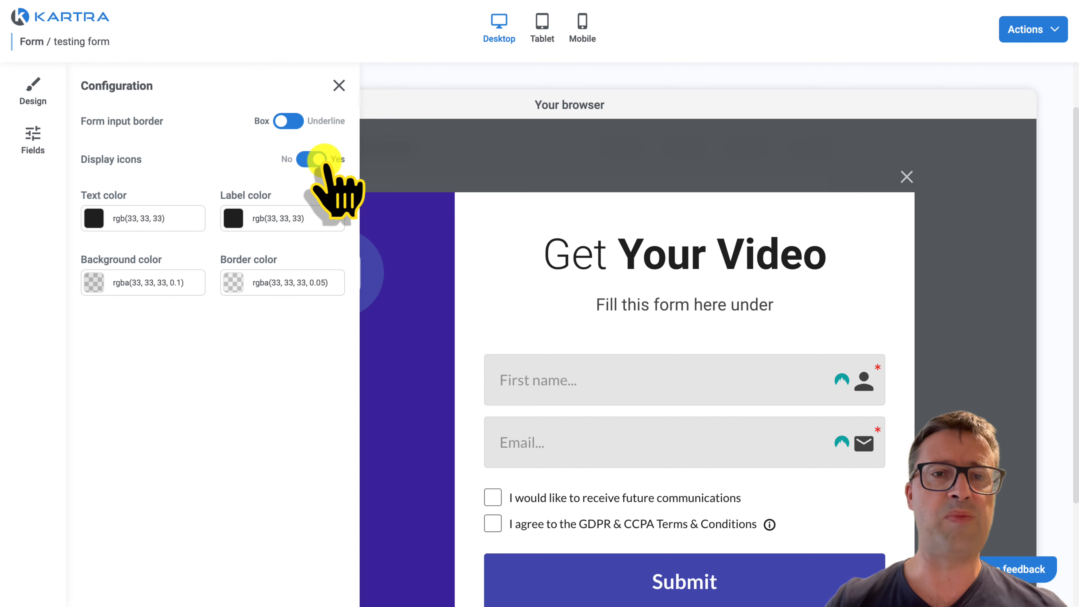
Keep the icons displayed on the first name and email fields and close their configuration
click(313, 161)
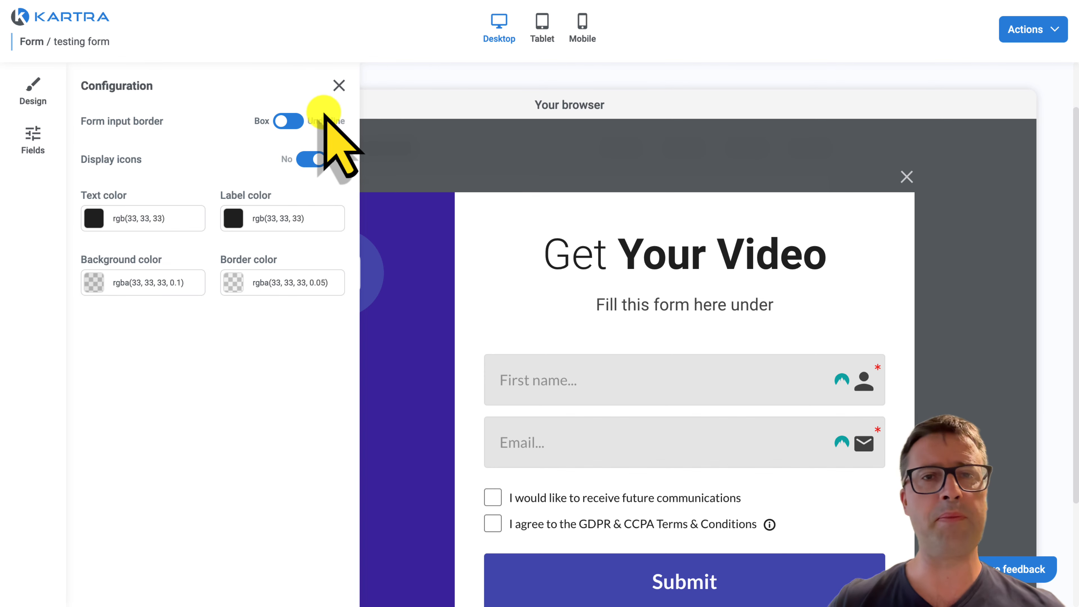
click(338, 85)
Change the form's submit button color to red, rgba(197, 7, 43, 0.901)
mouse_move(513, 357)
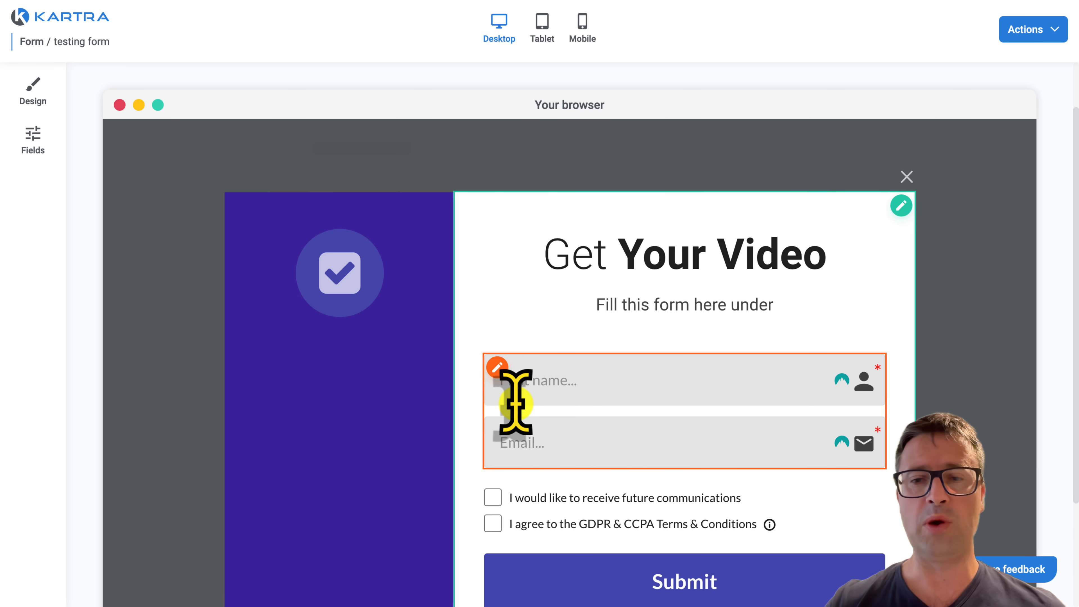
scroll(715, 440, down, 3)
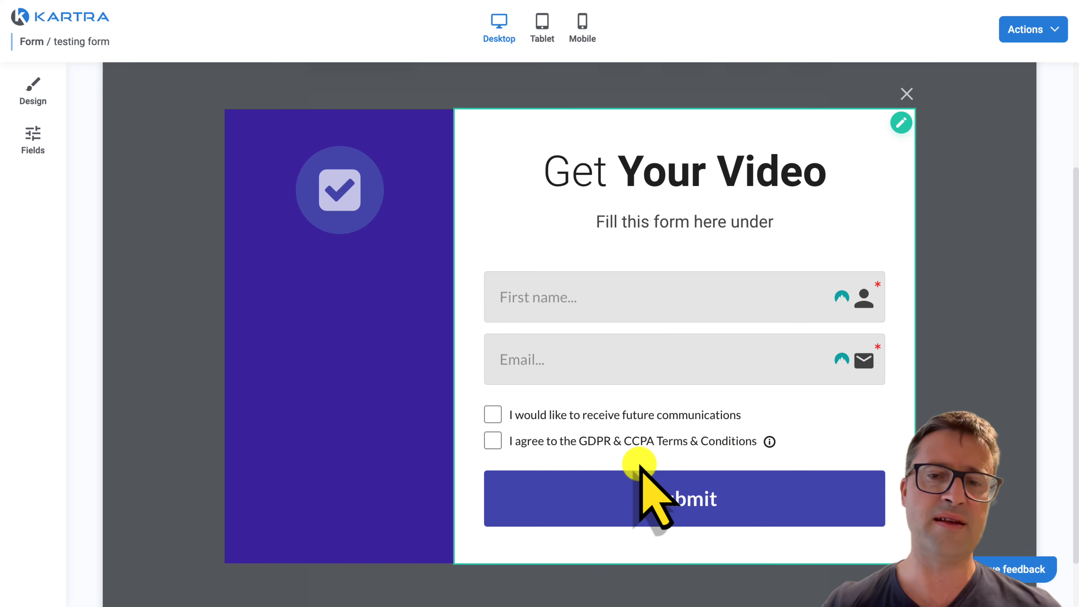
click(495, 481)
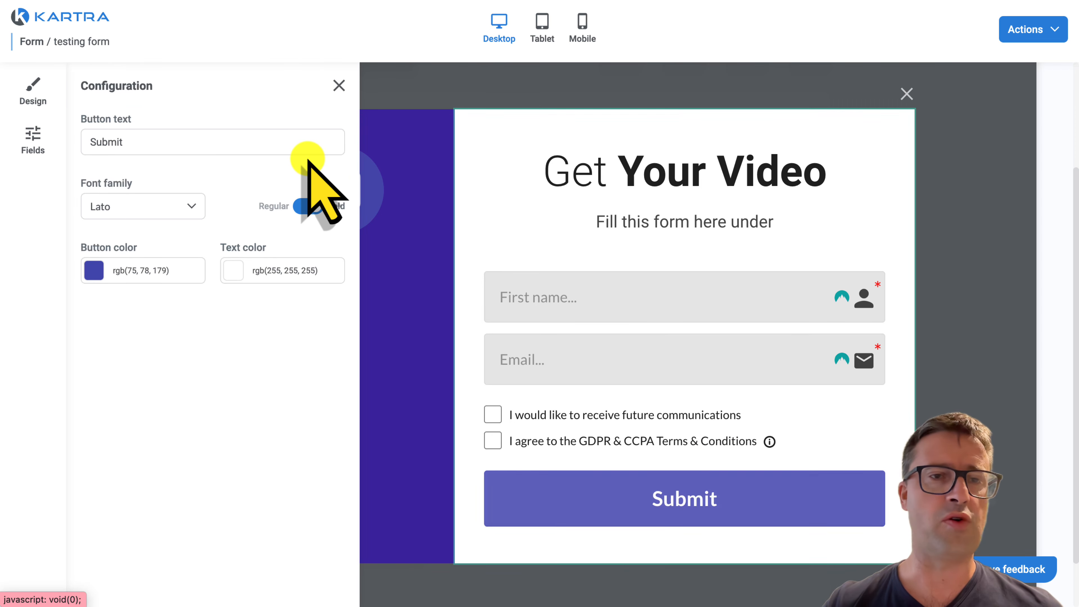
click(133, 273)
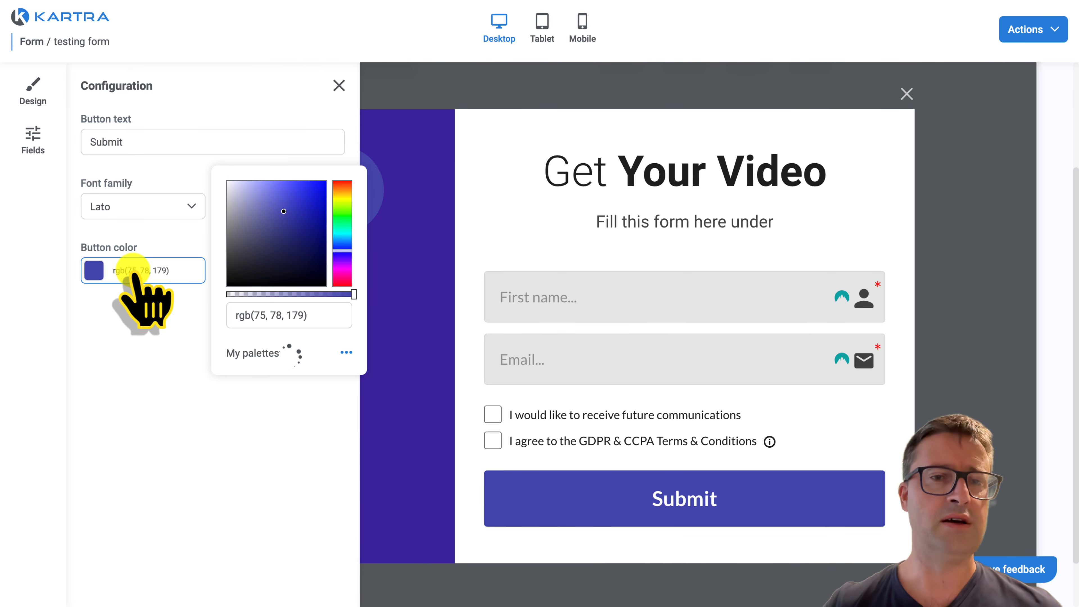
click(340, 294)
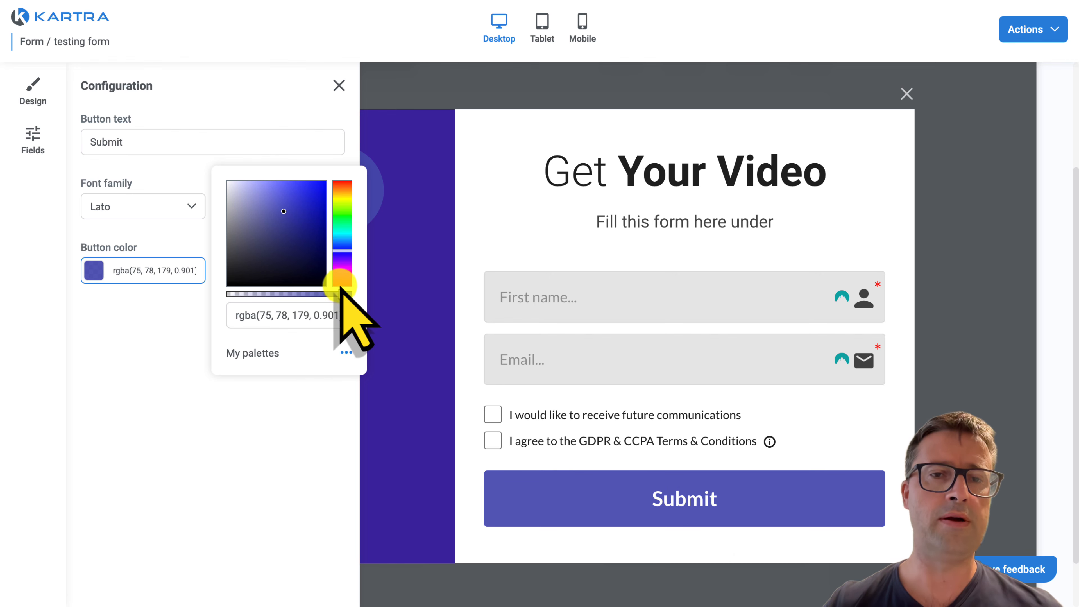
click(342, 282)
click(315, 205)
click(319, 205)
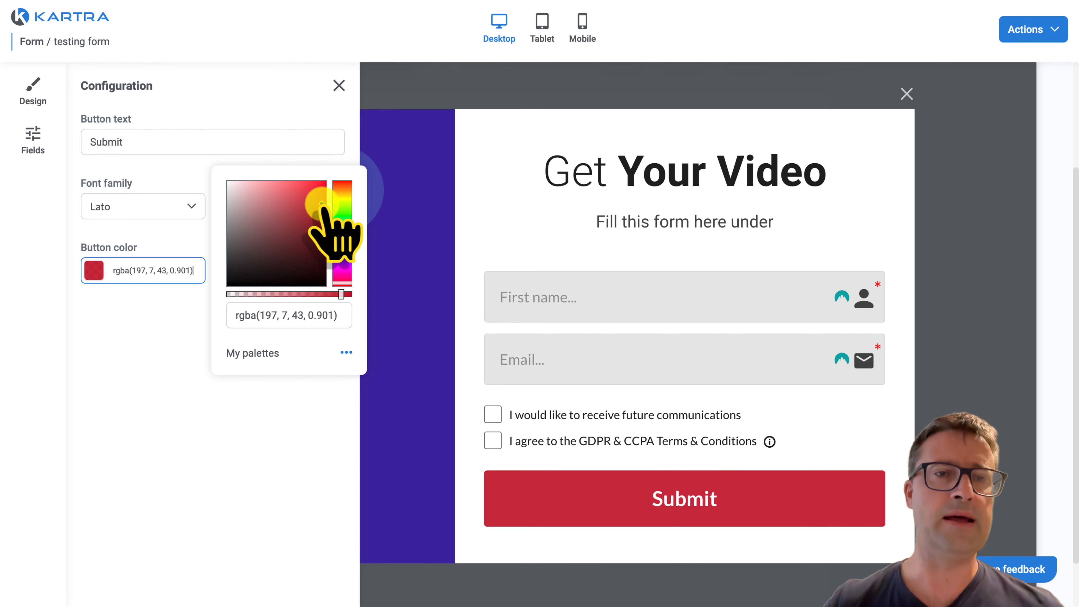
Replace the submit button's text with "Get The Video Now >"
double_click(207, 137)
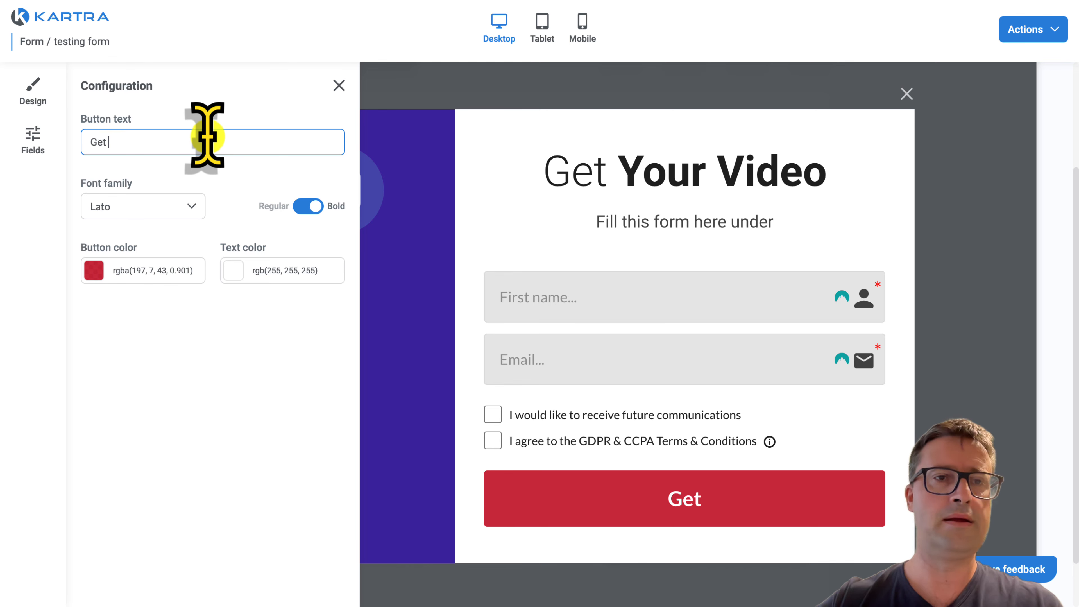
text(ideo)
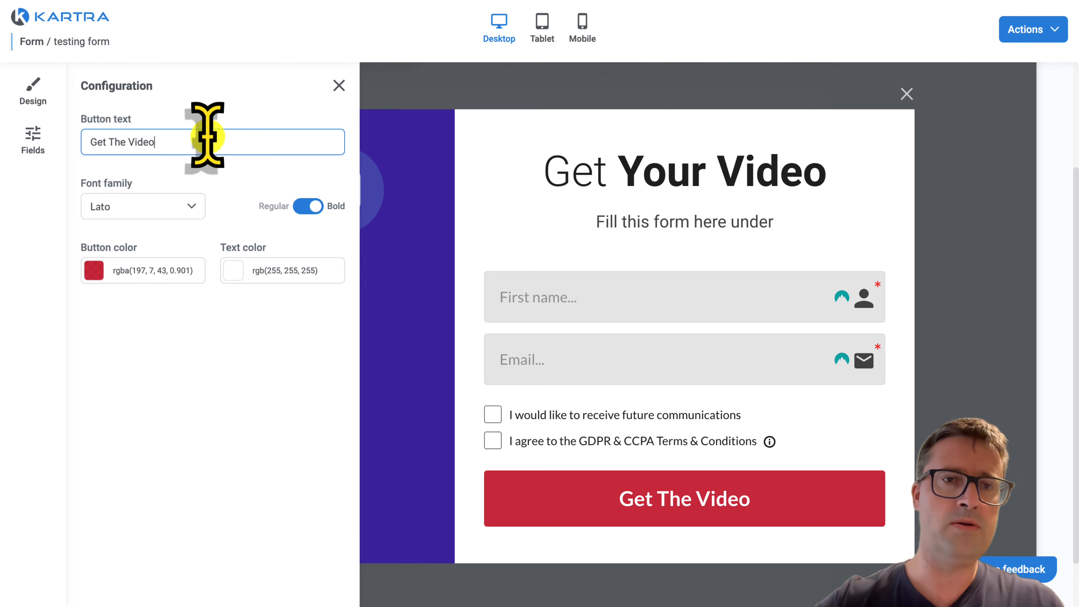
text( Now >)
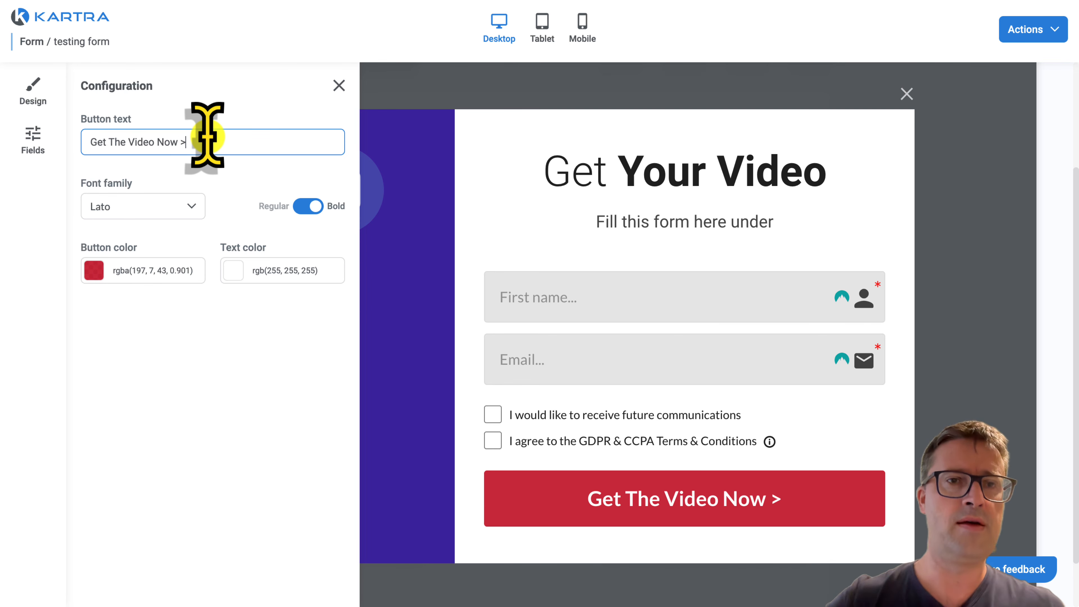
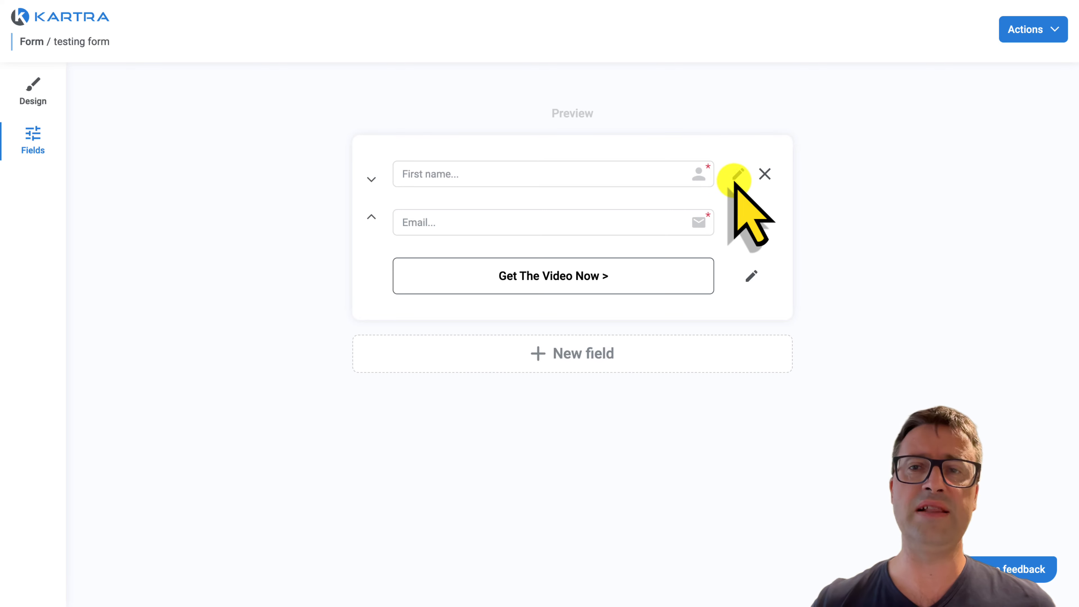
Add the existing field "Phone without country code" as mandatory, with United States (+1) as default country code, and save it
click(583, 352)
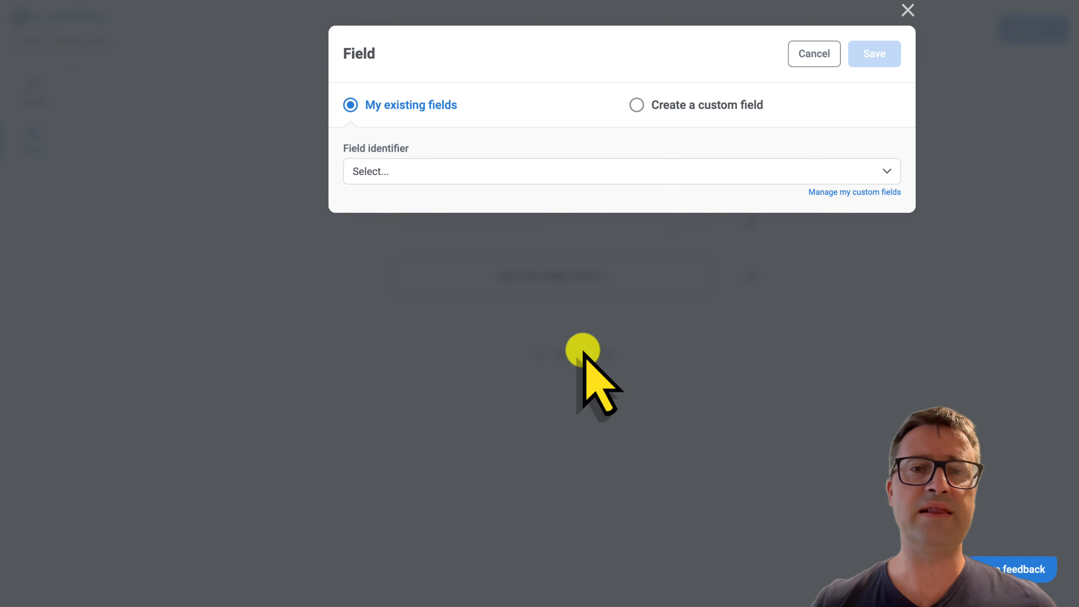
click(410, 171)
scroll(410, 306, down, 4)
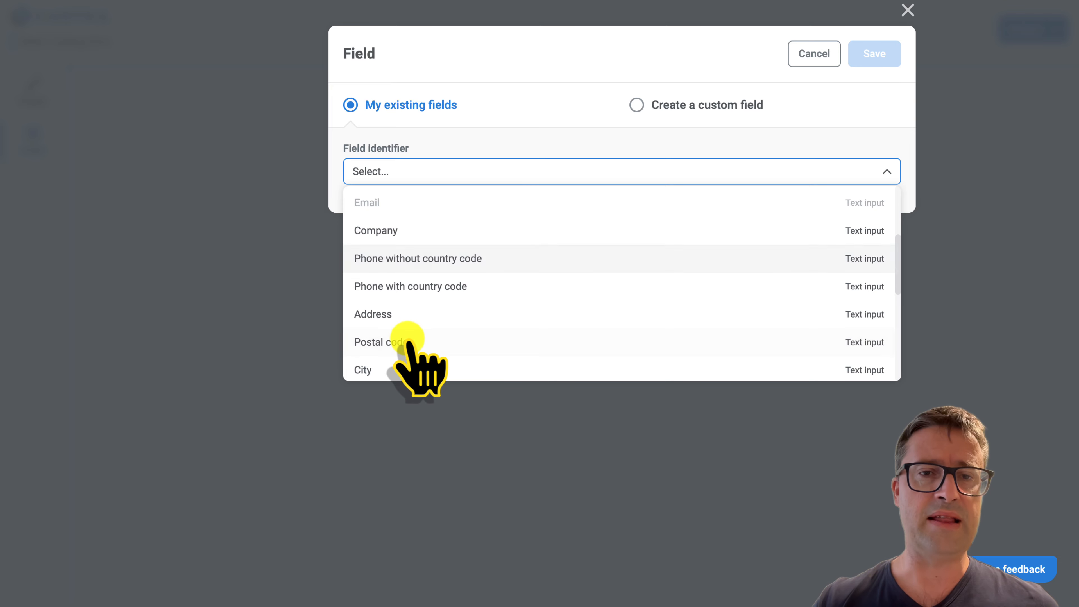
click(414, 258)
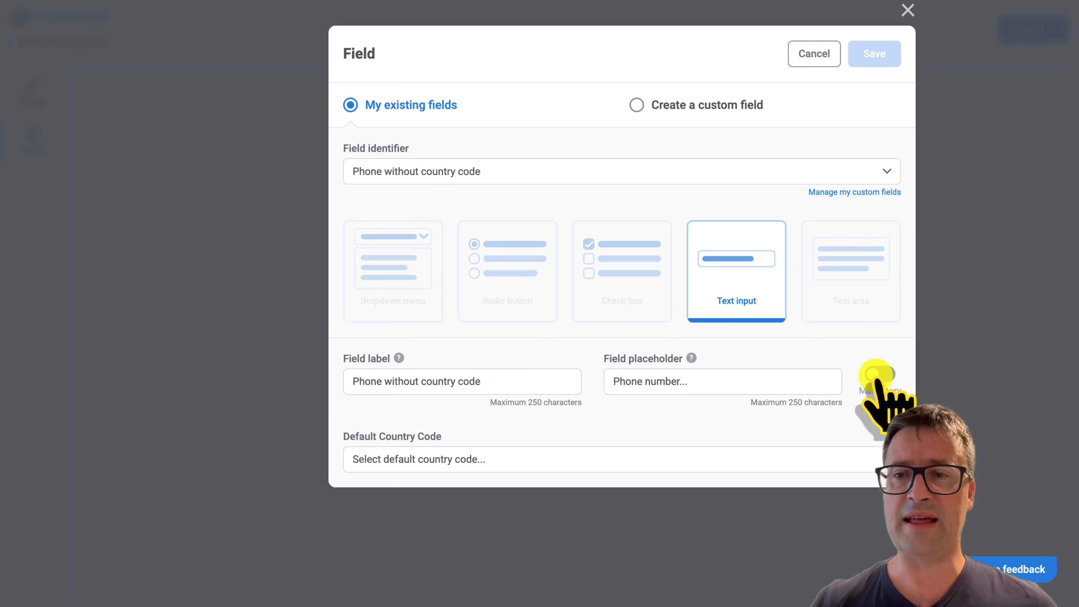
click(553, 458)
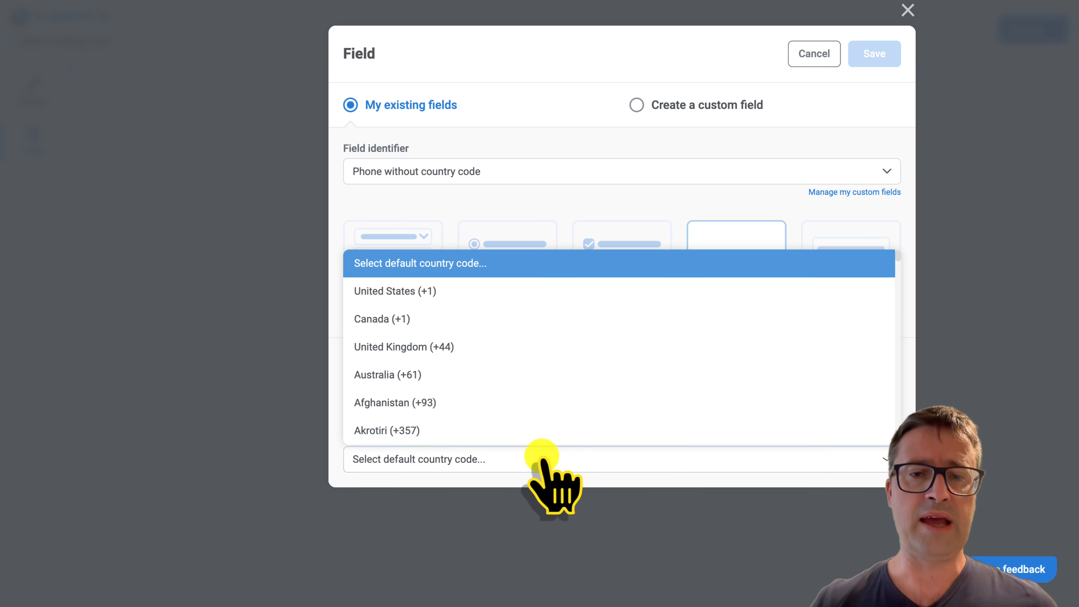
click(427, 290)
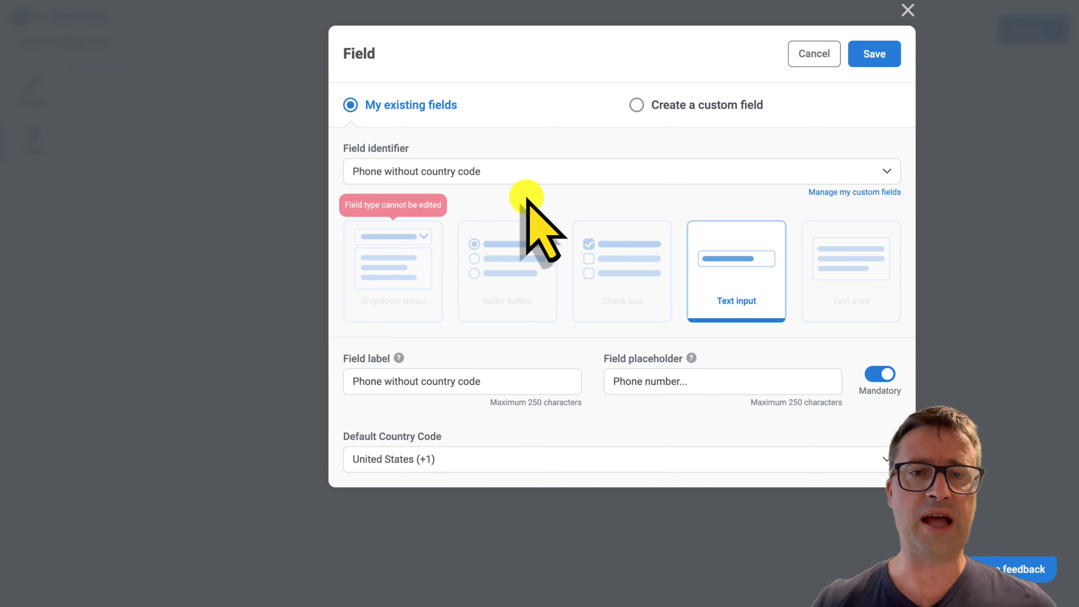
click(871, 55)
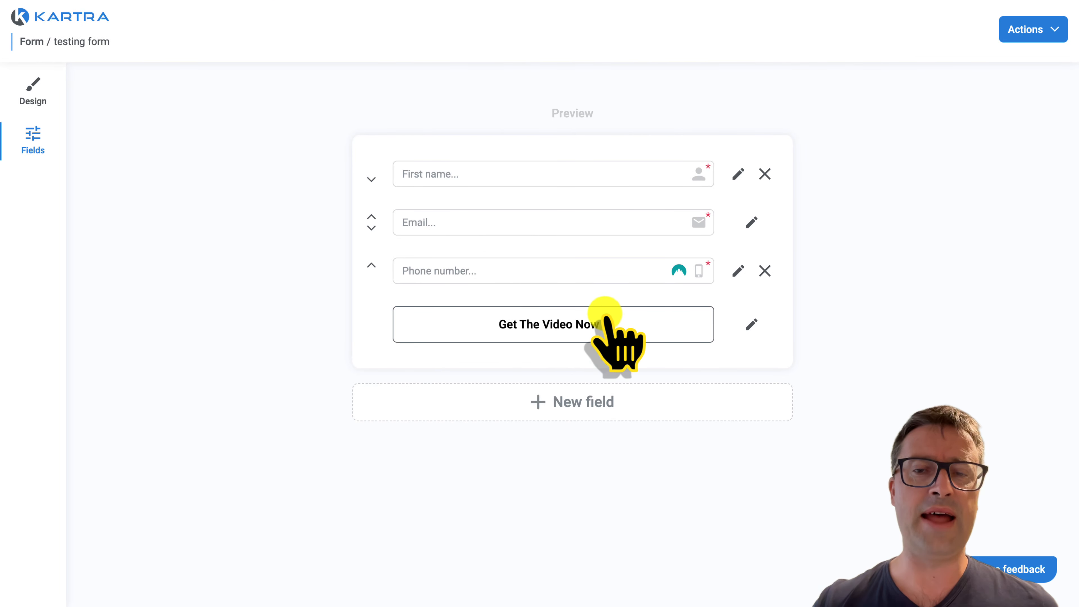
Set up a new mandatory custom radio button field with identifier "radiobuttonexample" and label "question"
click(571, 402)
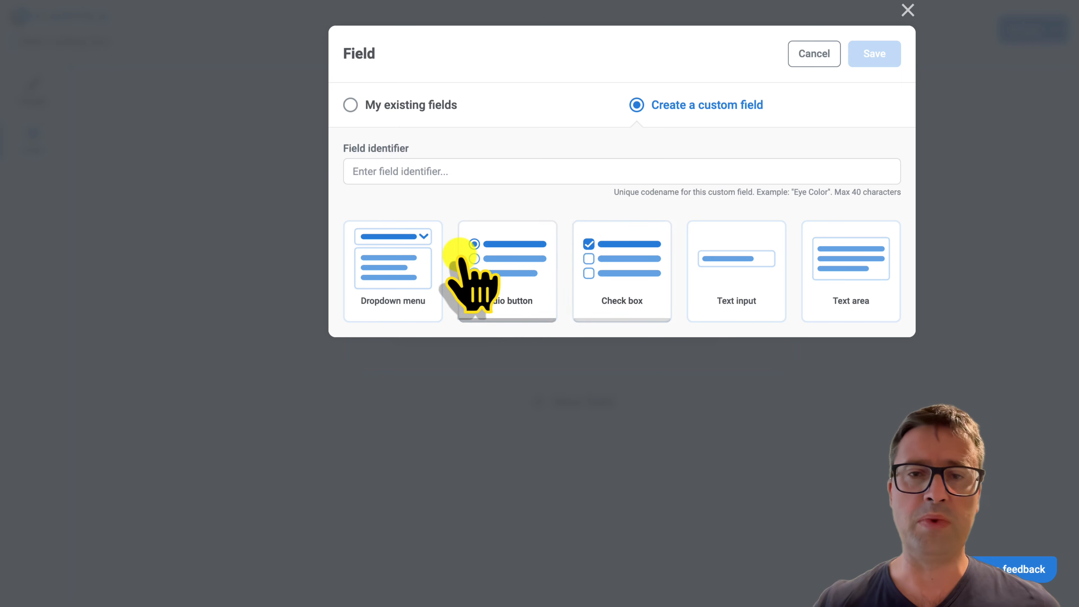
click(509, 274)
click(443, 178)
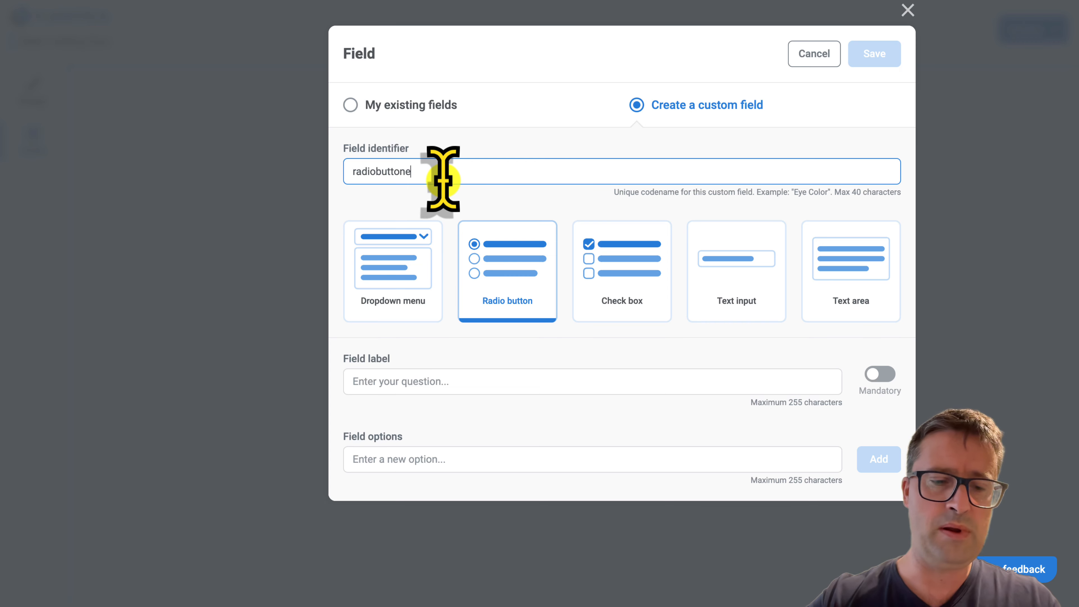
click(408, 374)
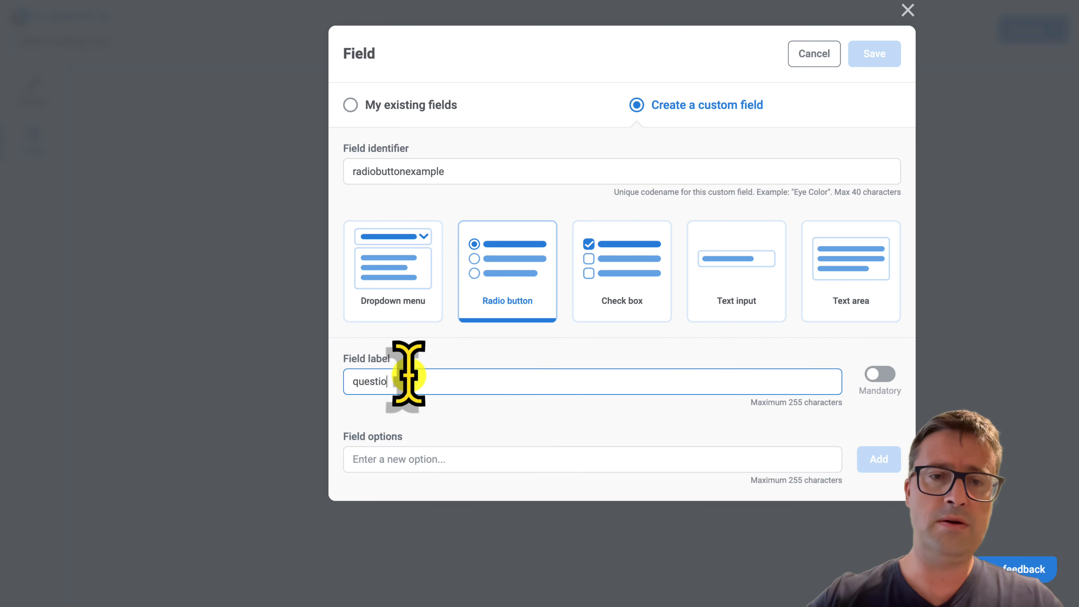
click(878, 375)
Add the choices "option 1", "option 2" and "option 3" to the radio button field and save the field
click(505, 460)
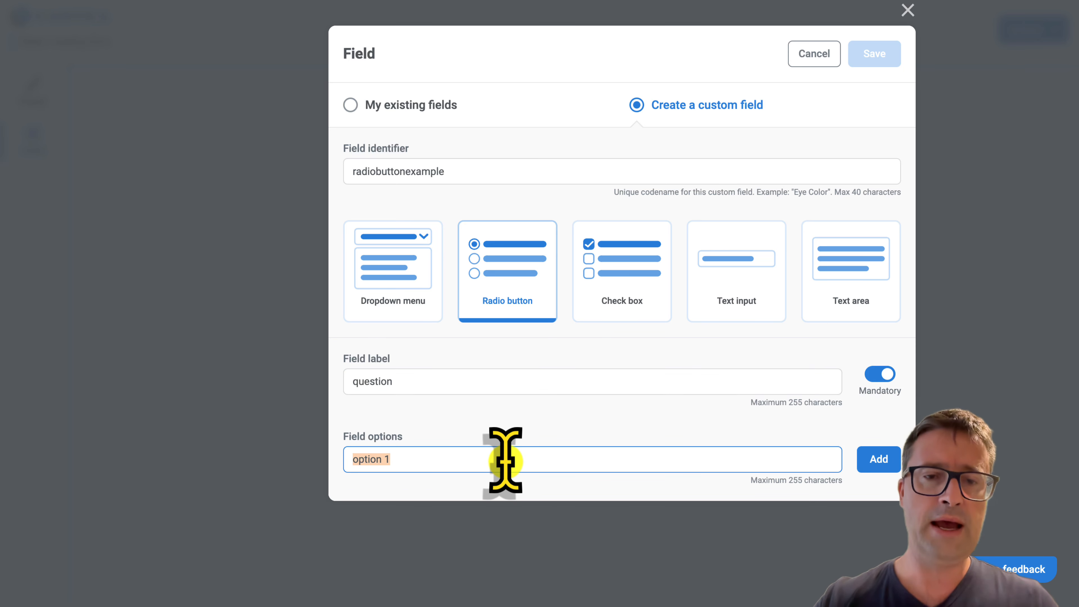
click(888, 460)
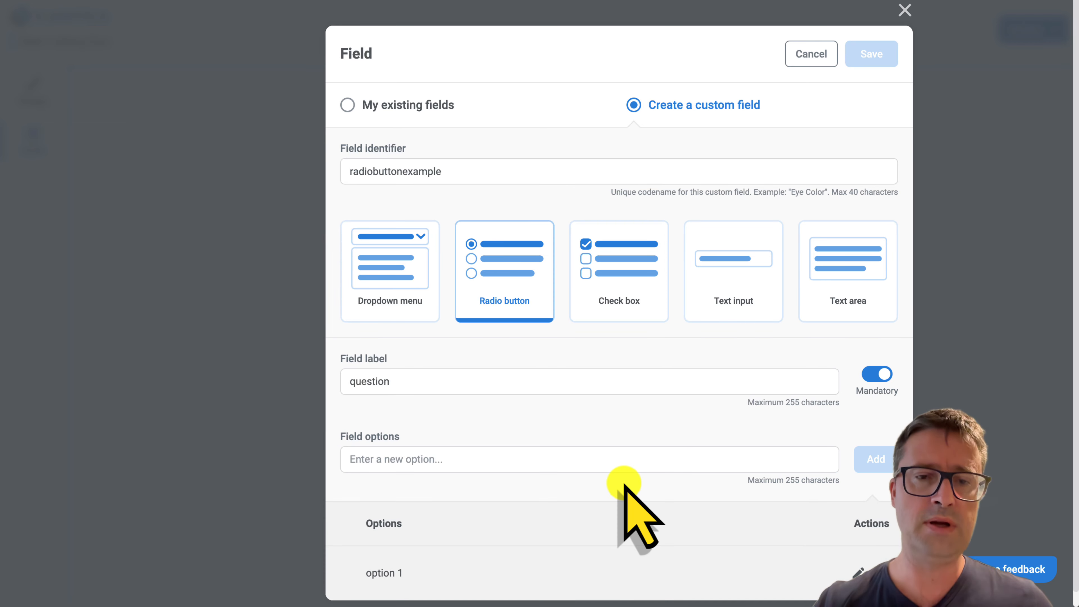
click(731, 459)
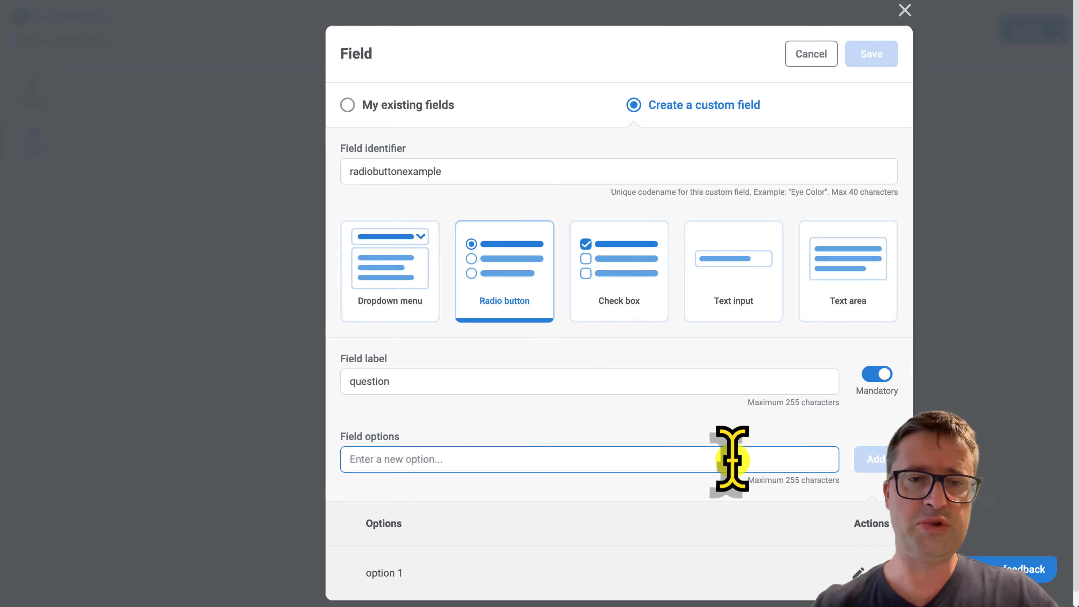
text(option 2)
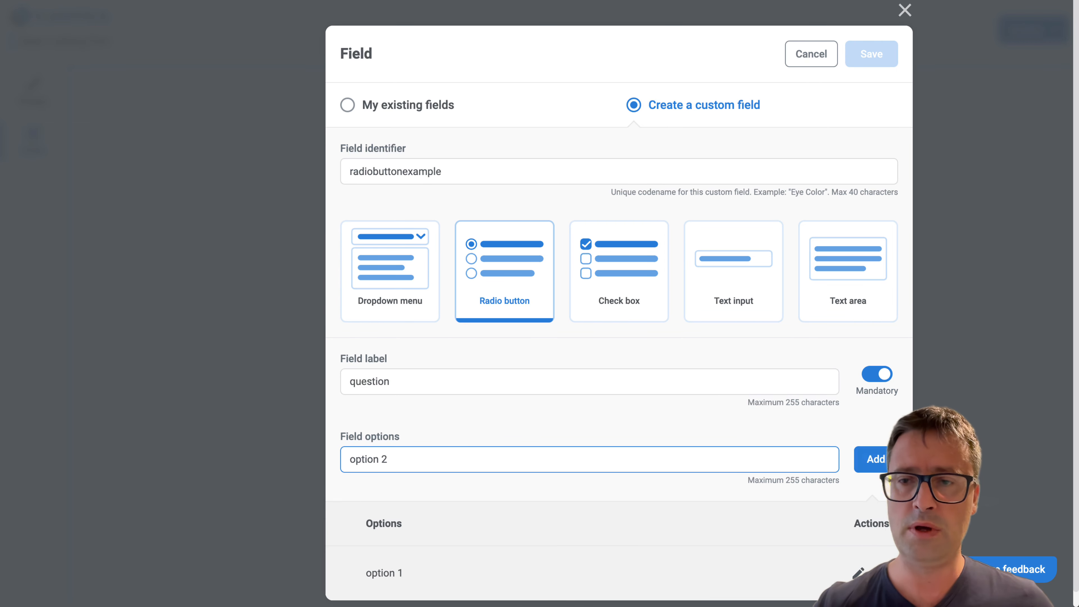
click(868, 459)
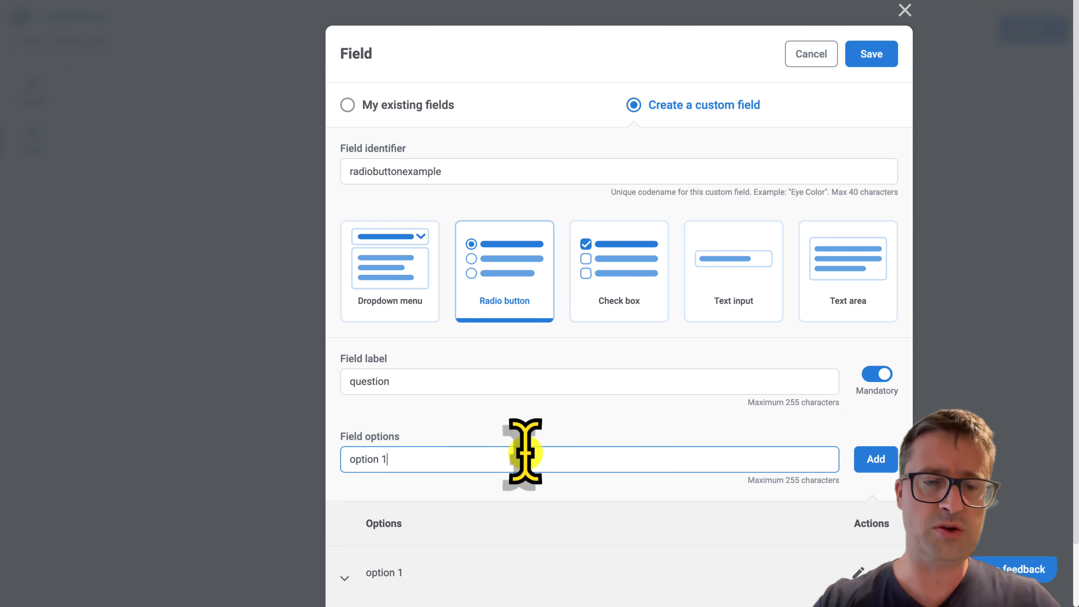
click(866, 461)
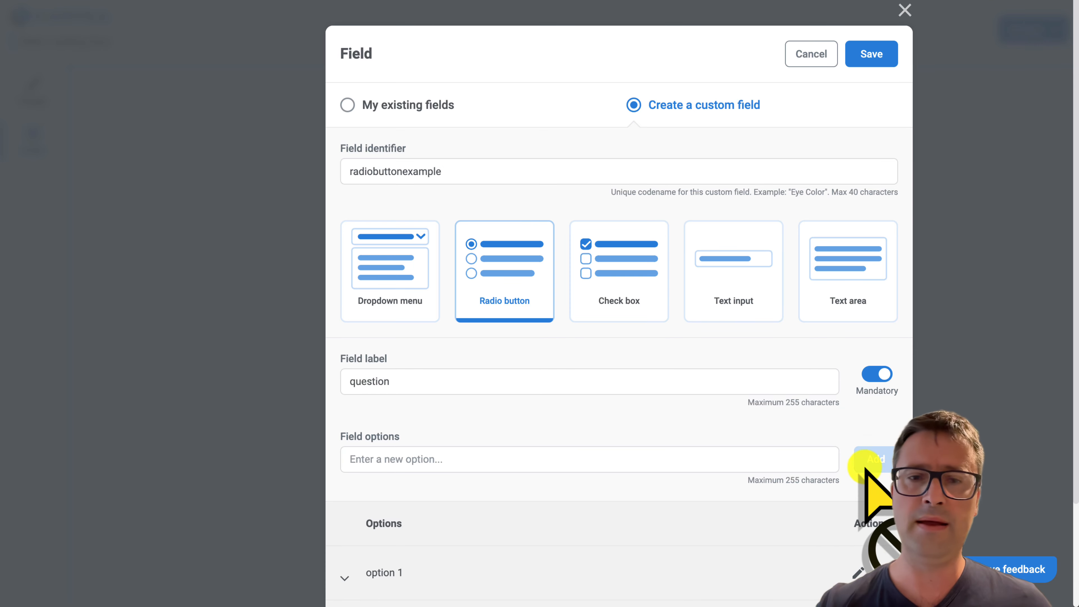
click(871, 54)
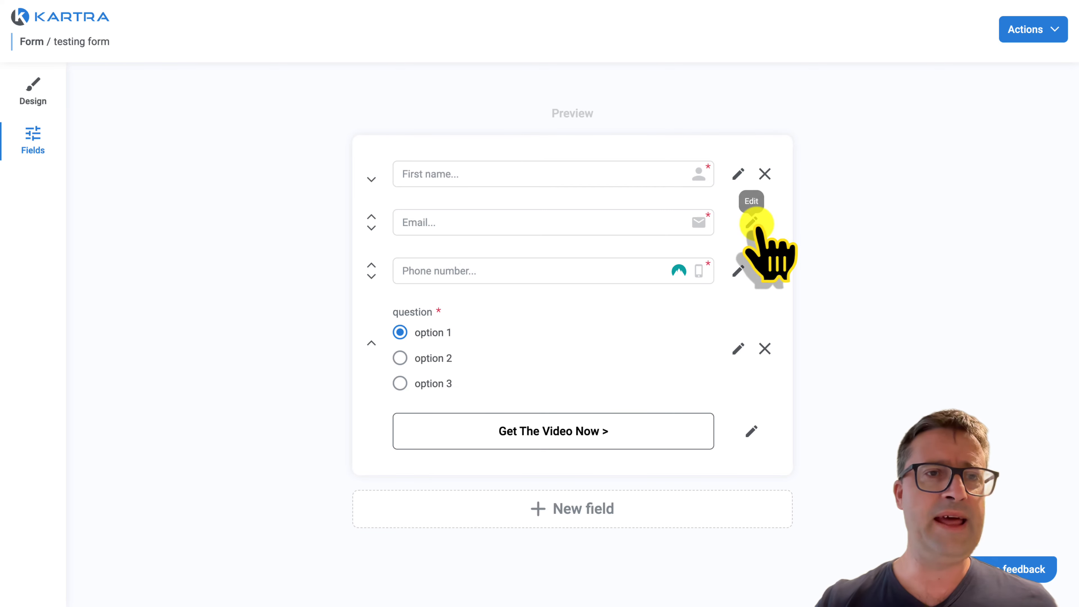
Return to the form's design view, then save the form and exit the editor
click(30, 91)
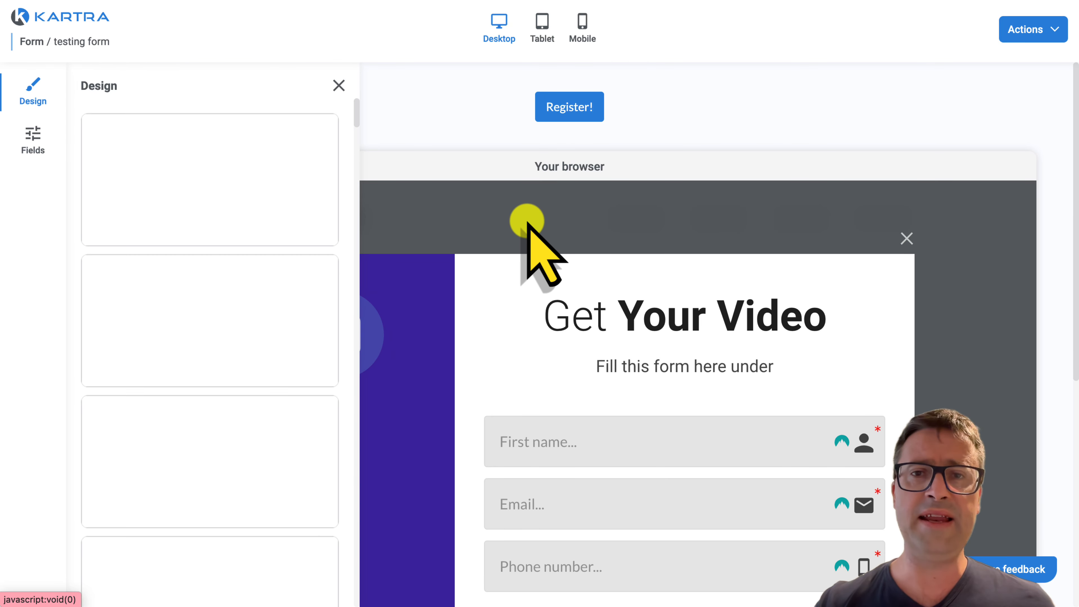
click(339, 83)
click(1033, 29)
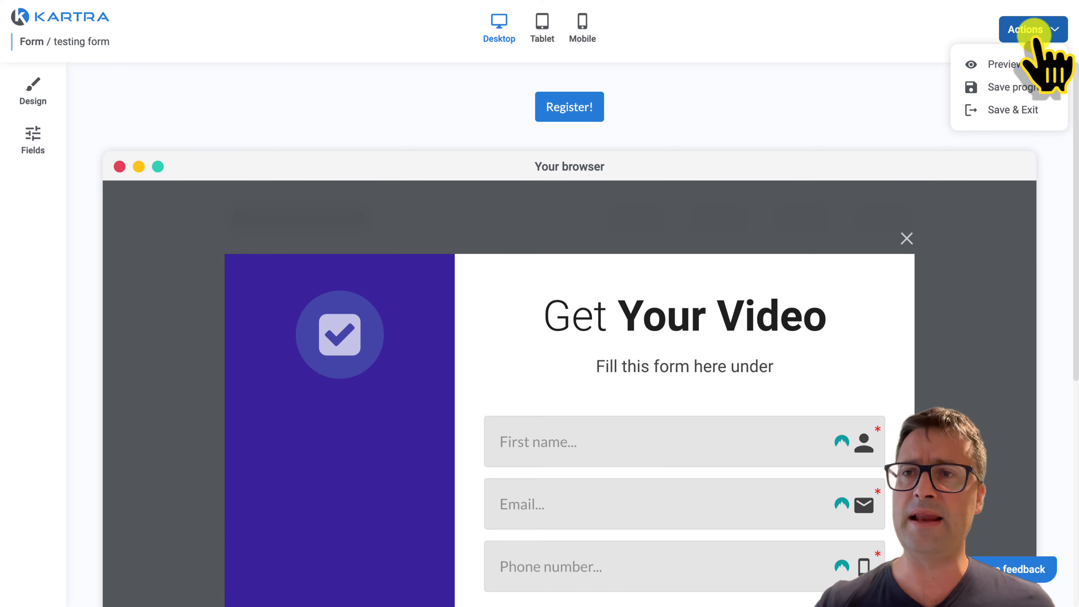
click(1013, 110)
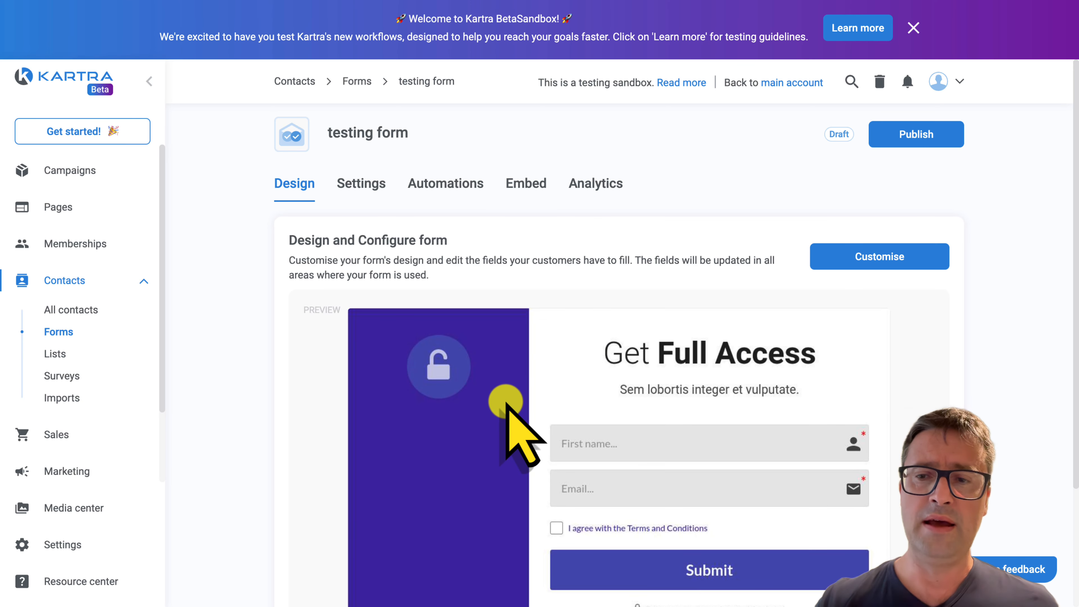
Switch the form's subscription setting to Single opt-in and save it
click(352, 184)
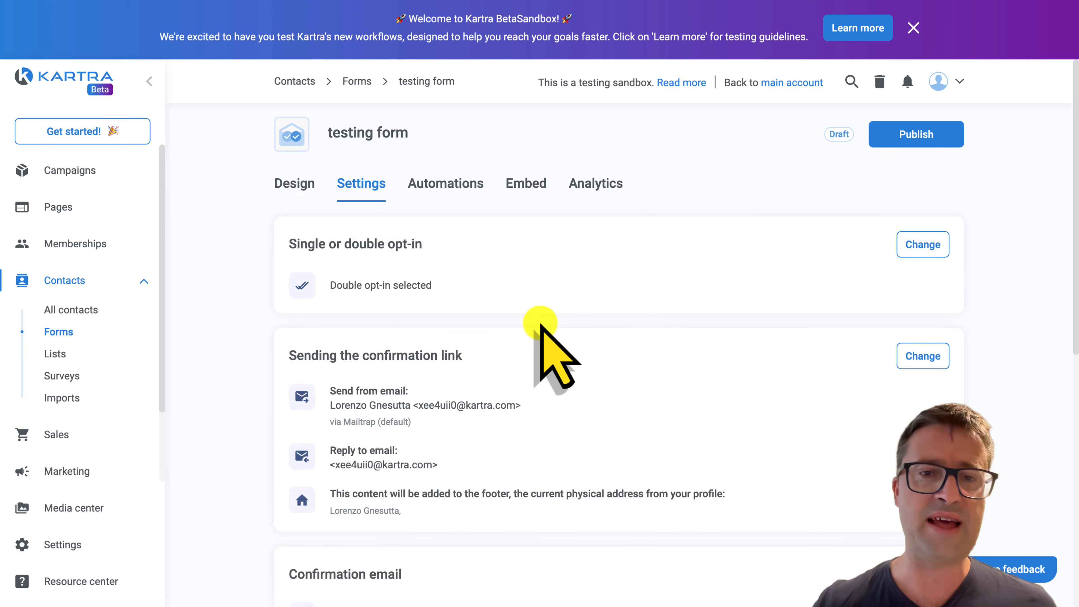
click(913, 239)
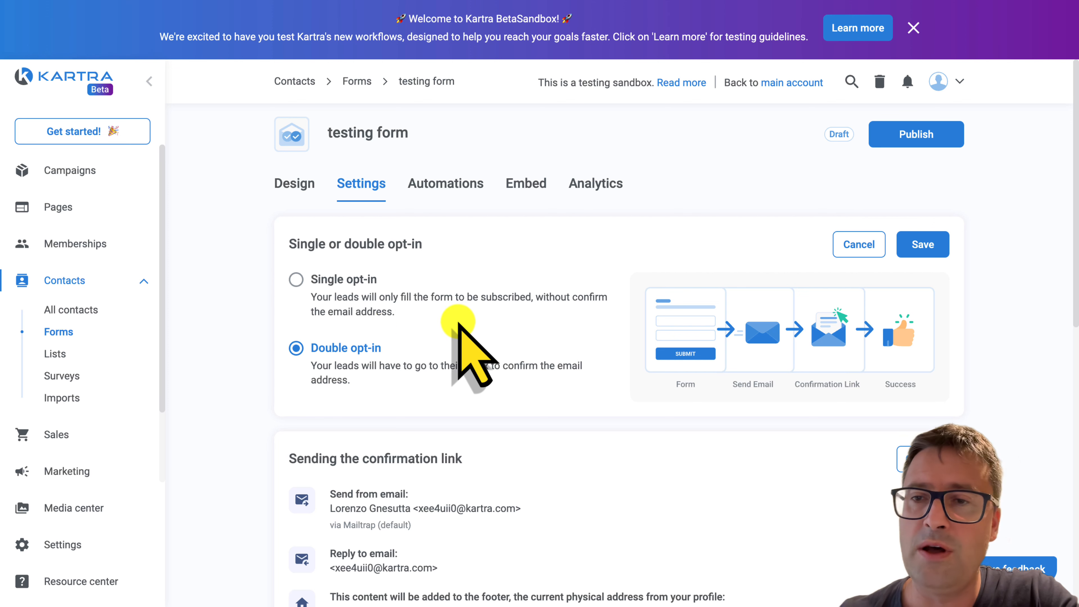
click(339, 280)
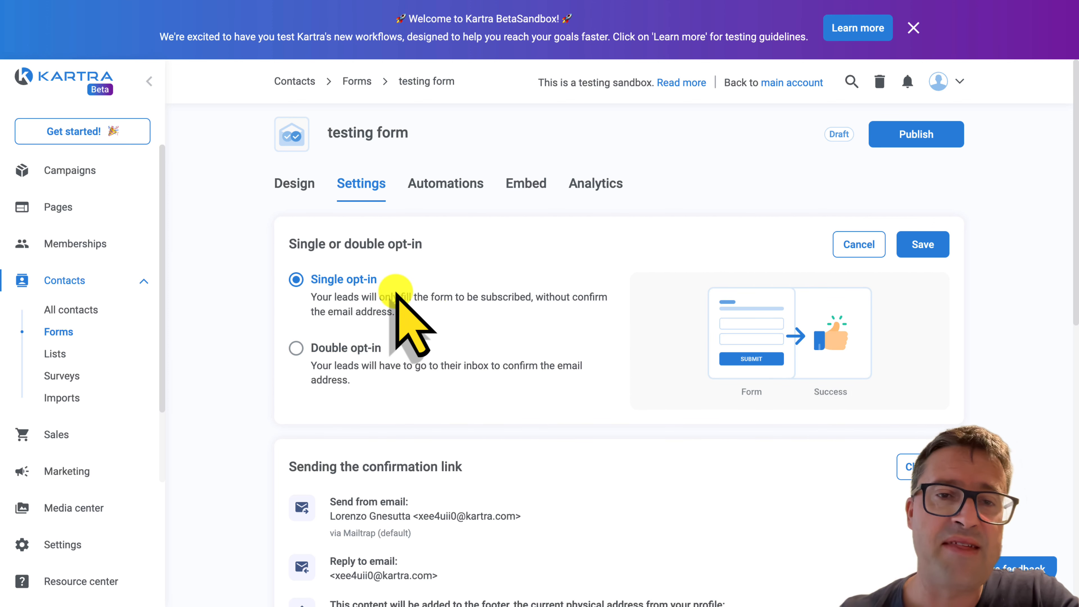
click(921, 237)
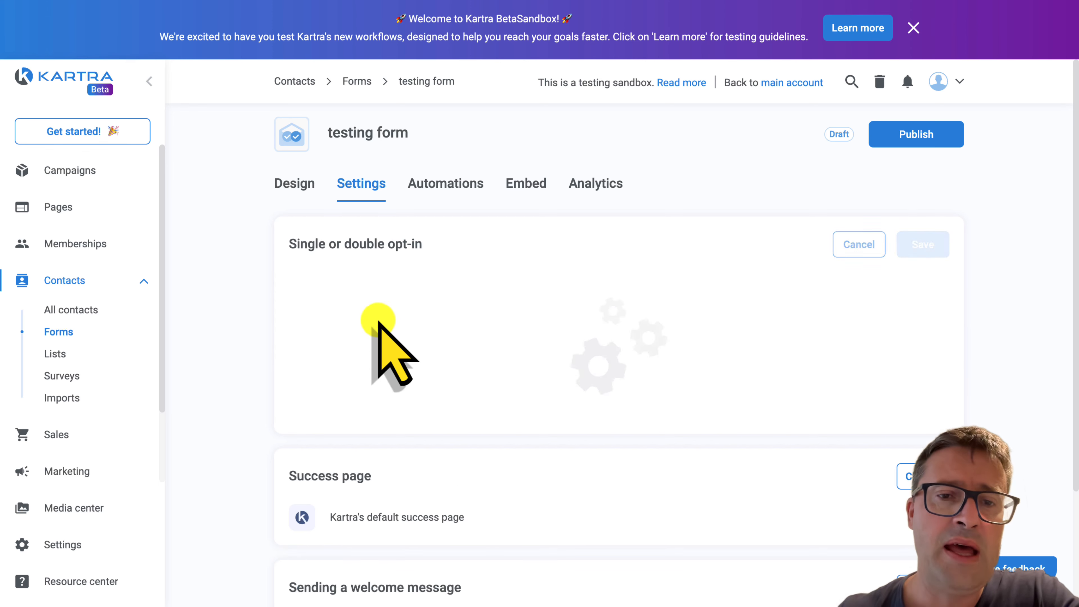
Open the form's success page setting for editing and preview Kartra's default success page
click(922, 340)
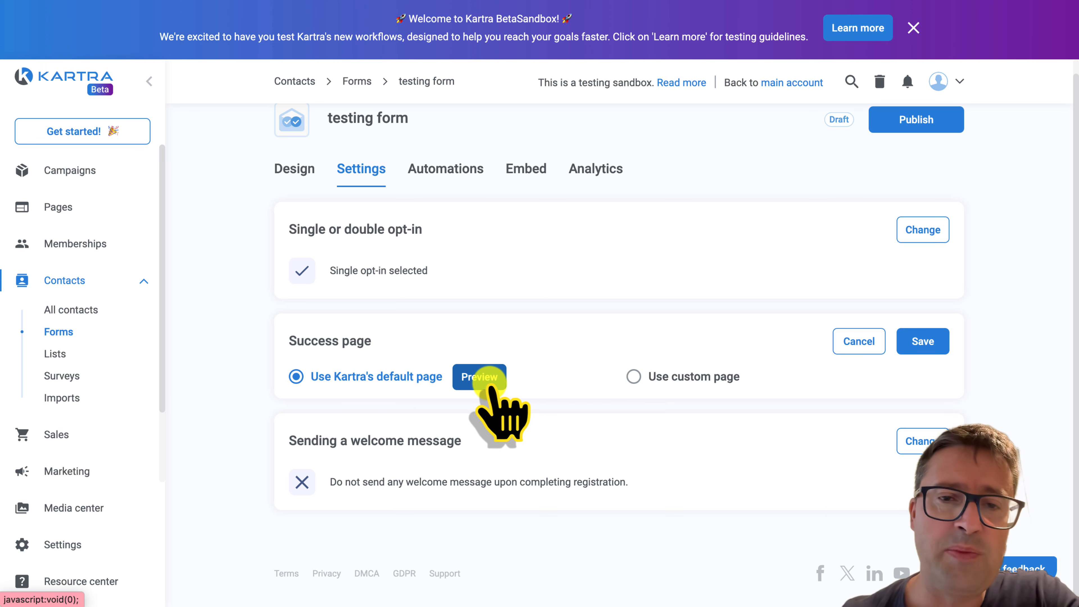
click(484, 380)
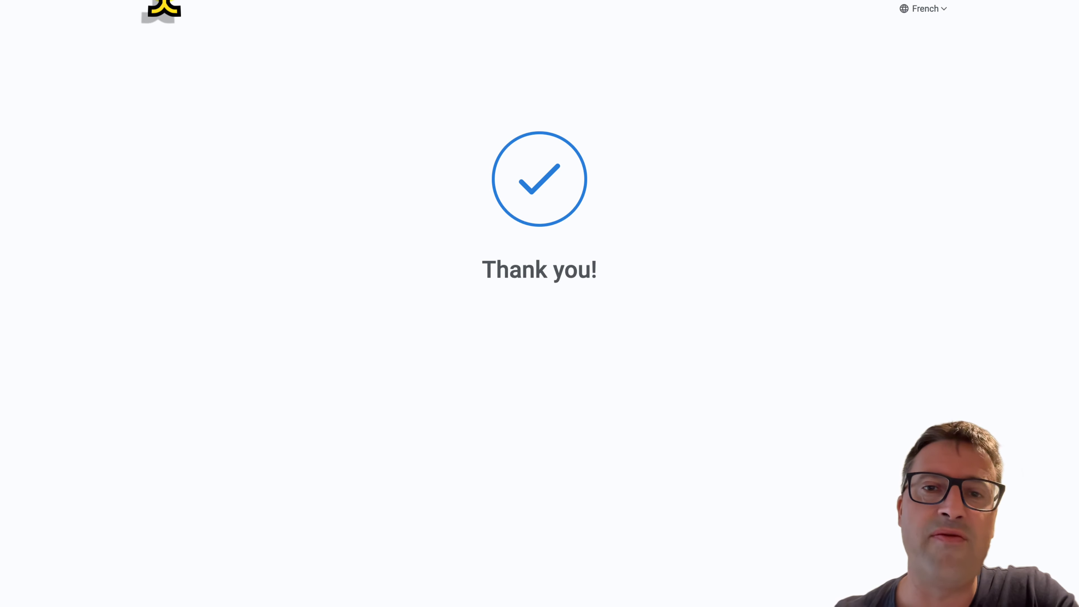
click(151, 0)
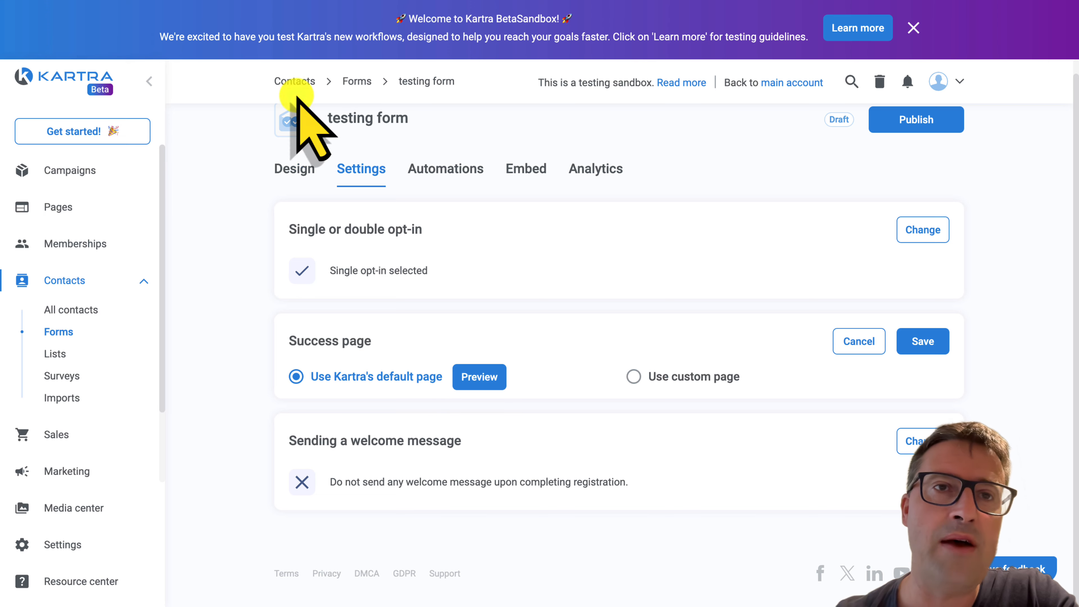
click(298, 1)
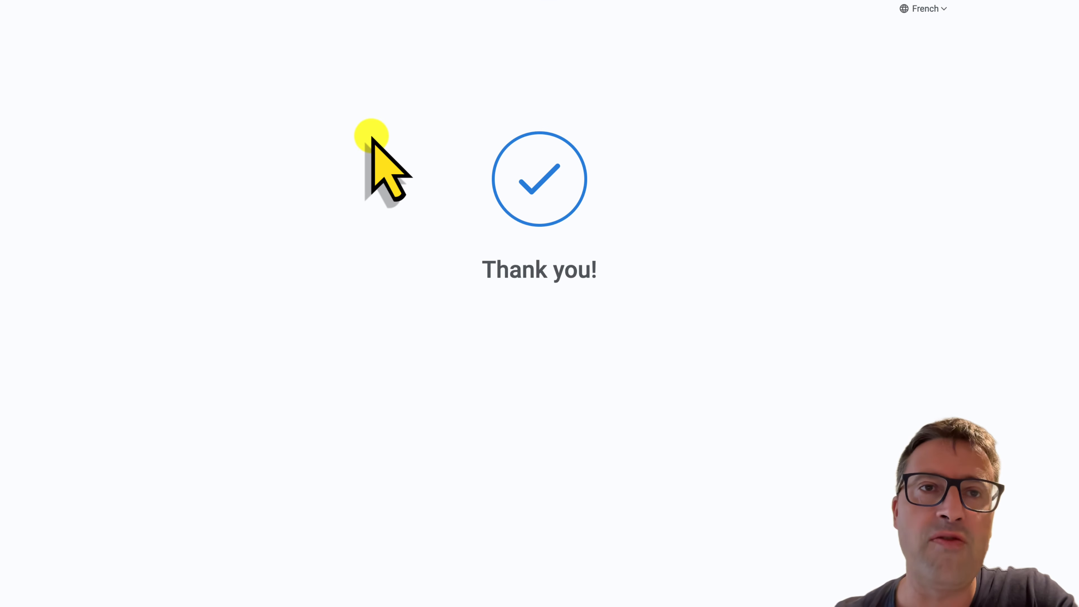
click(147, 1)
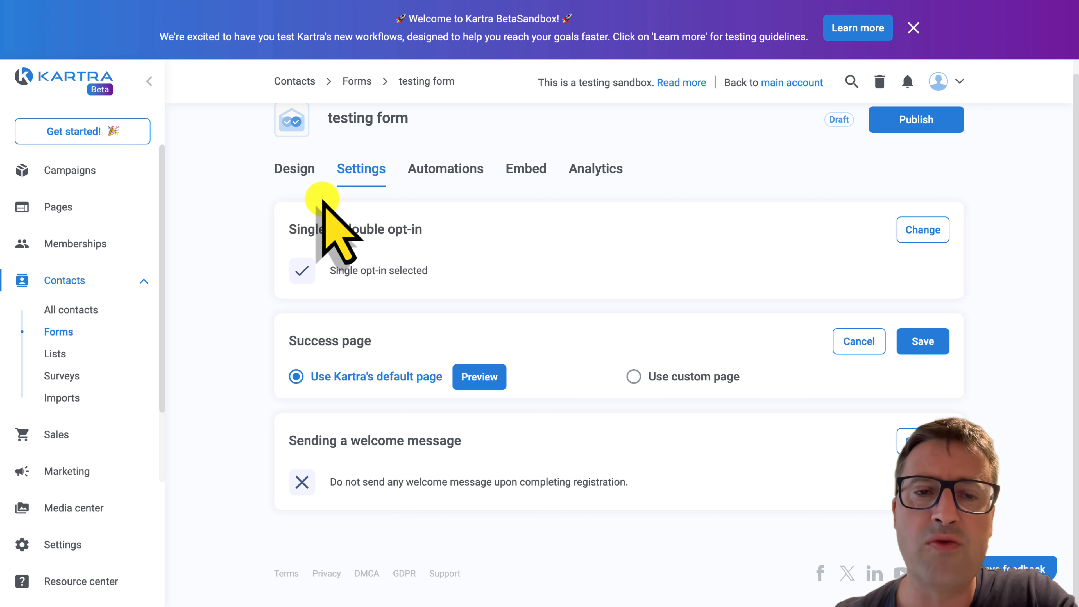
Look over the destination options for a custom success page, but select Kartra's default page and save the setting
click(697, 379)
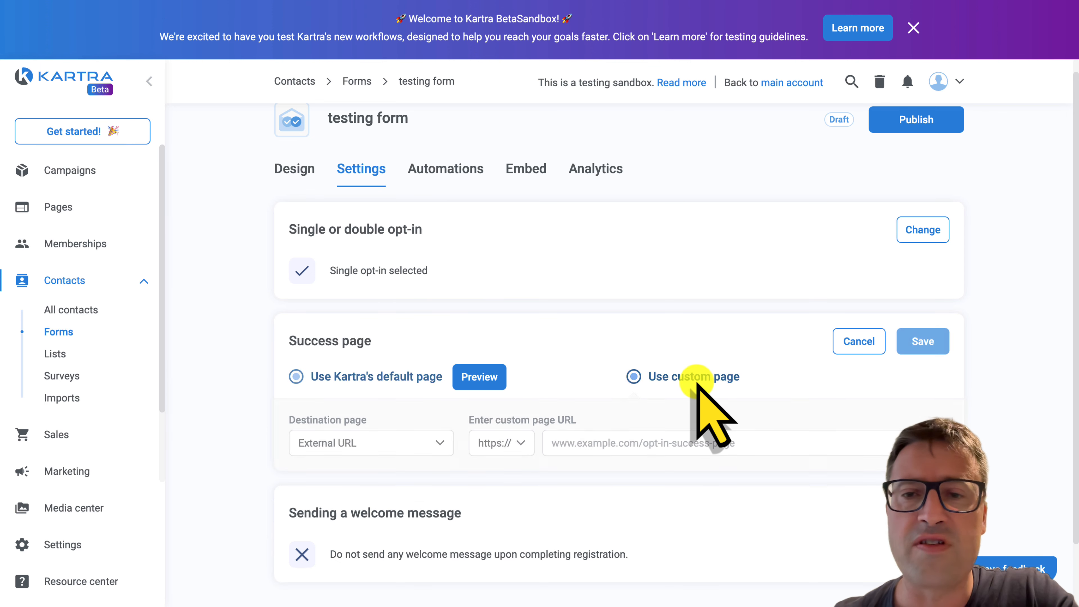
click(441, 443)
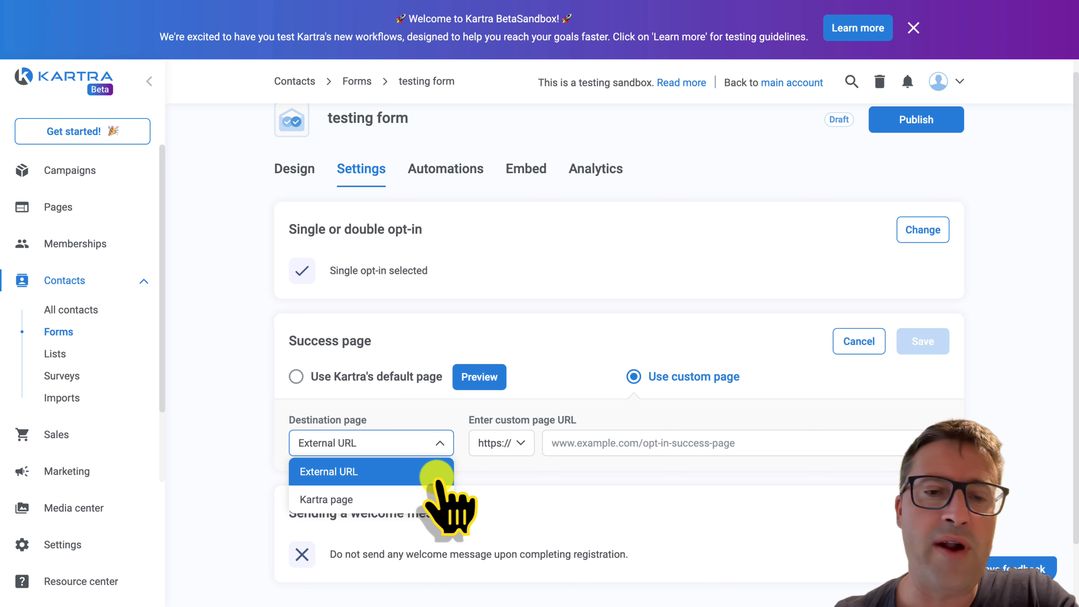
click(437, 413)
click(376, 376)
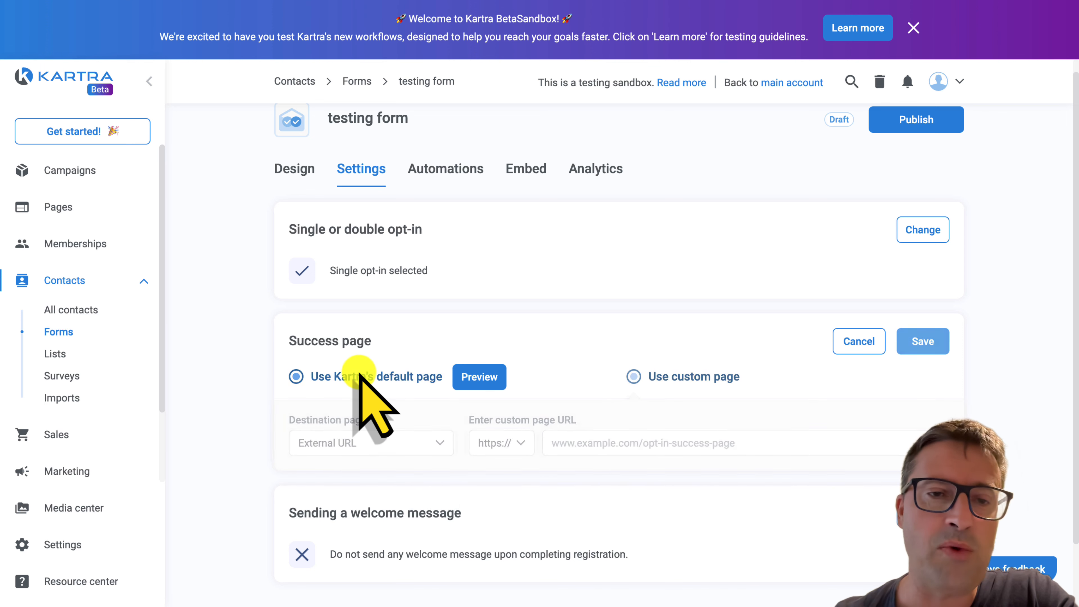
click(922, 341)
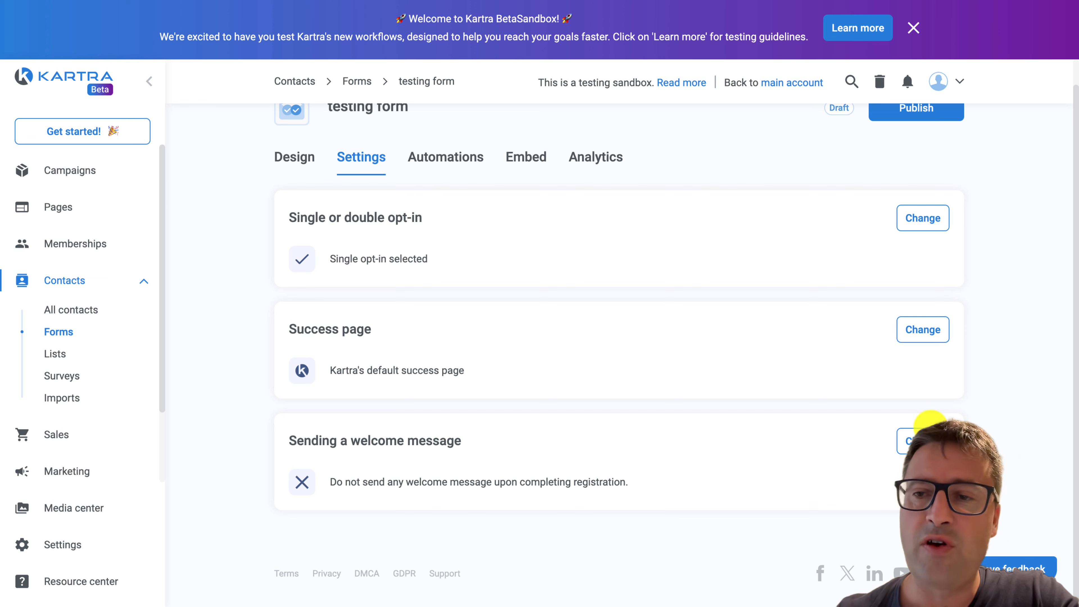
Review the welcome email's gateway and sender options, but set the welcome message to "Don't send any" and save it
click(922, 438)
scroll(616, 476, down, 3)
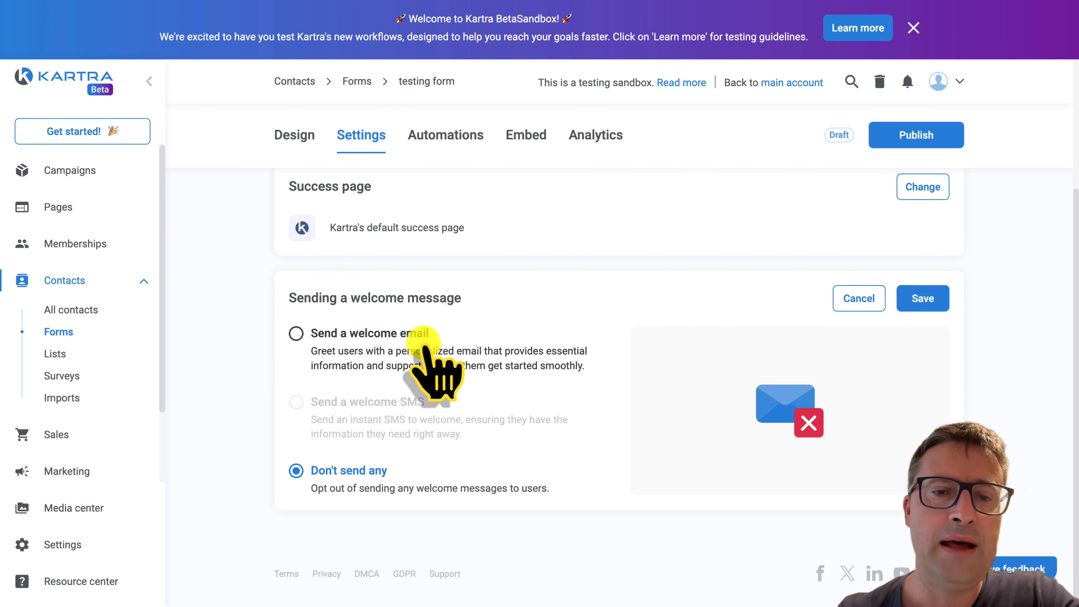
click(377, 351)
scroll(509, 480, down, 3)
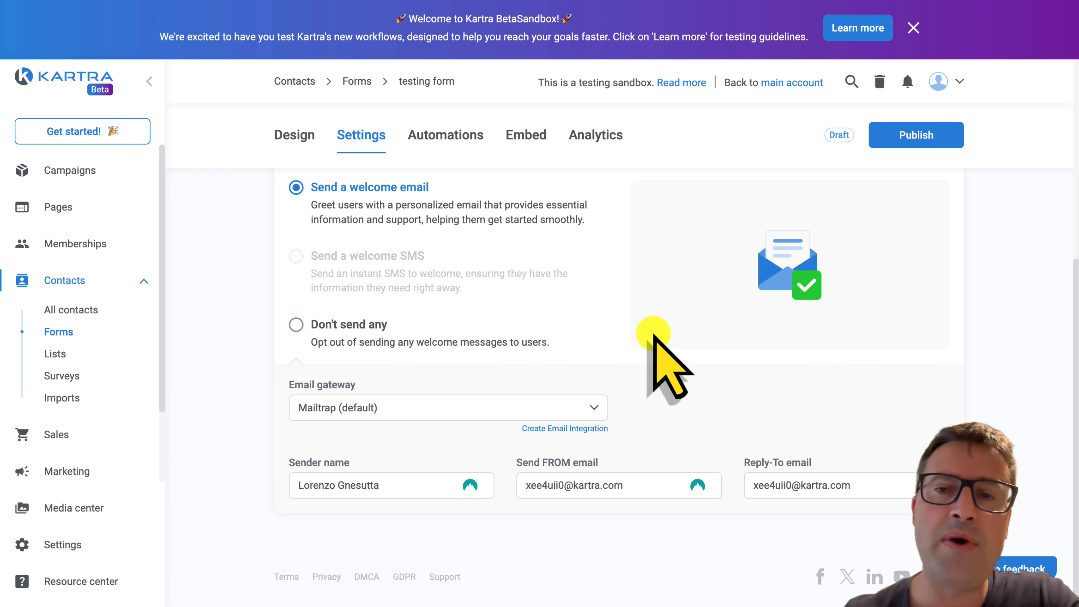
scroll(633, 331, up, 2)
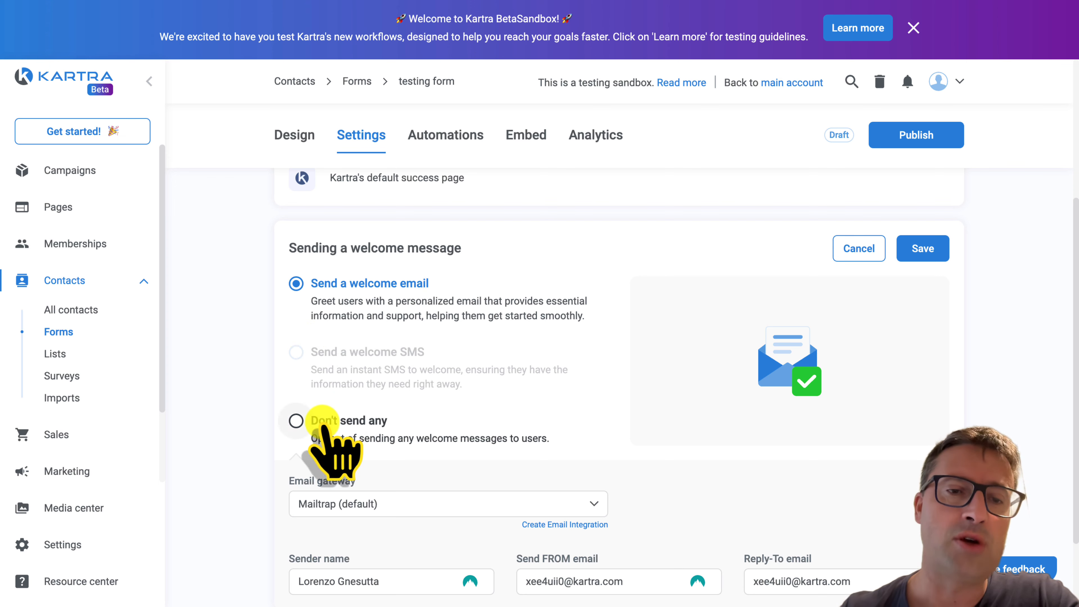
click(296, 420)
click(918, 299)
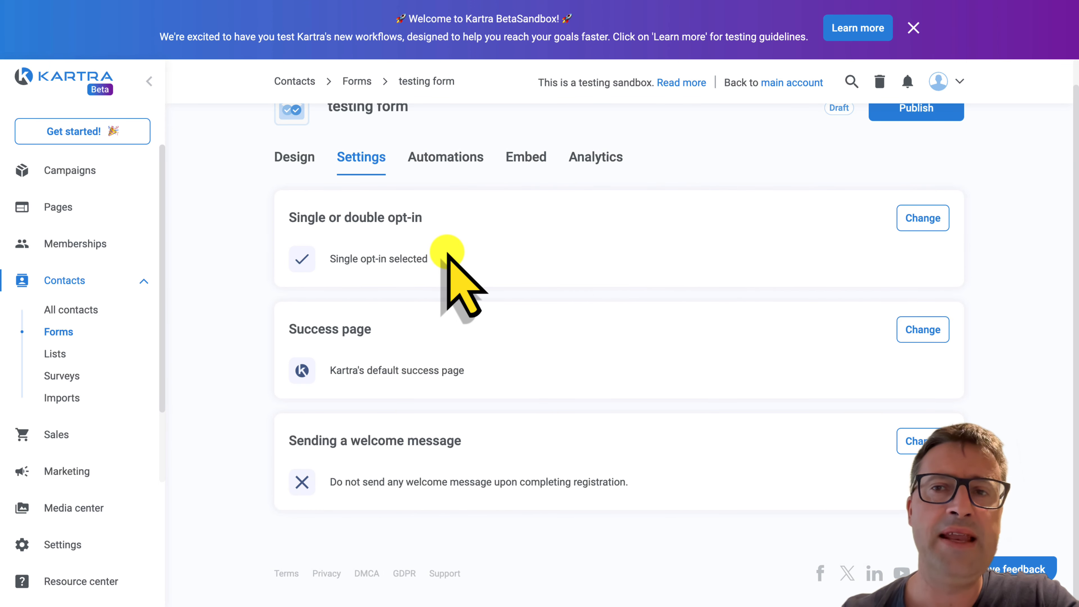
Create the tag "new tag" with description "new tag description" and "No category in particular", and add it to the form's automations
click(438, 158)
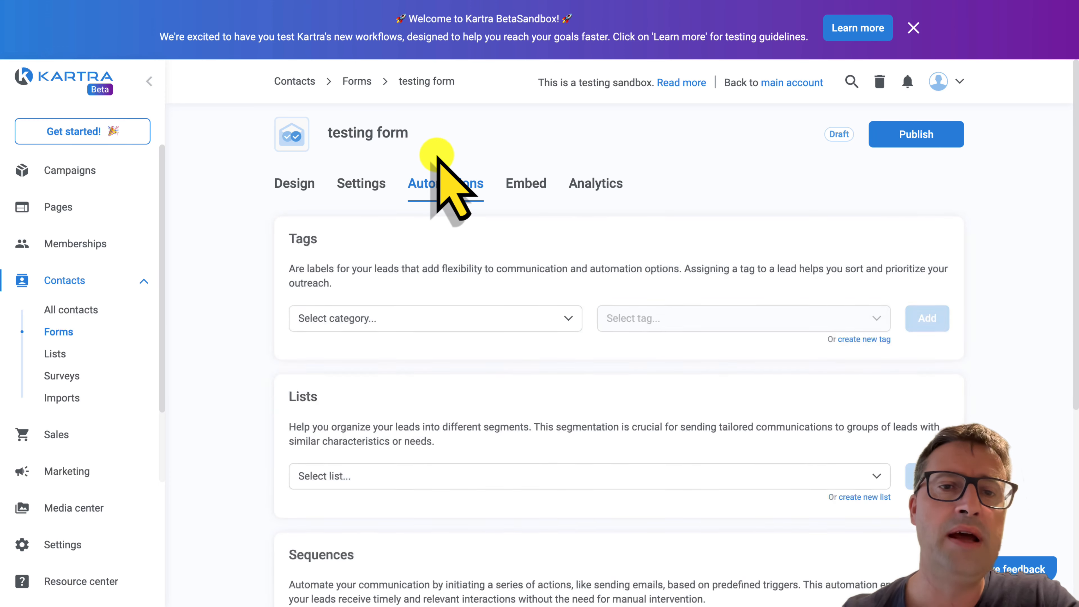
click(389, 318)
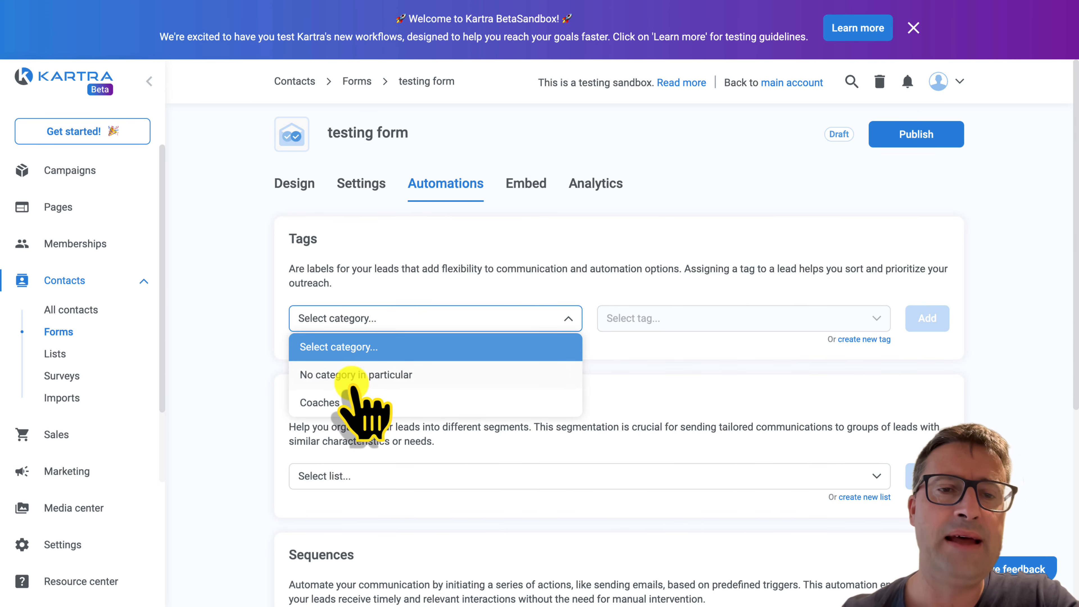
click(425, 374)
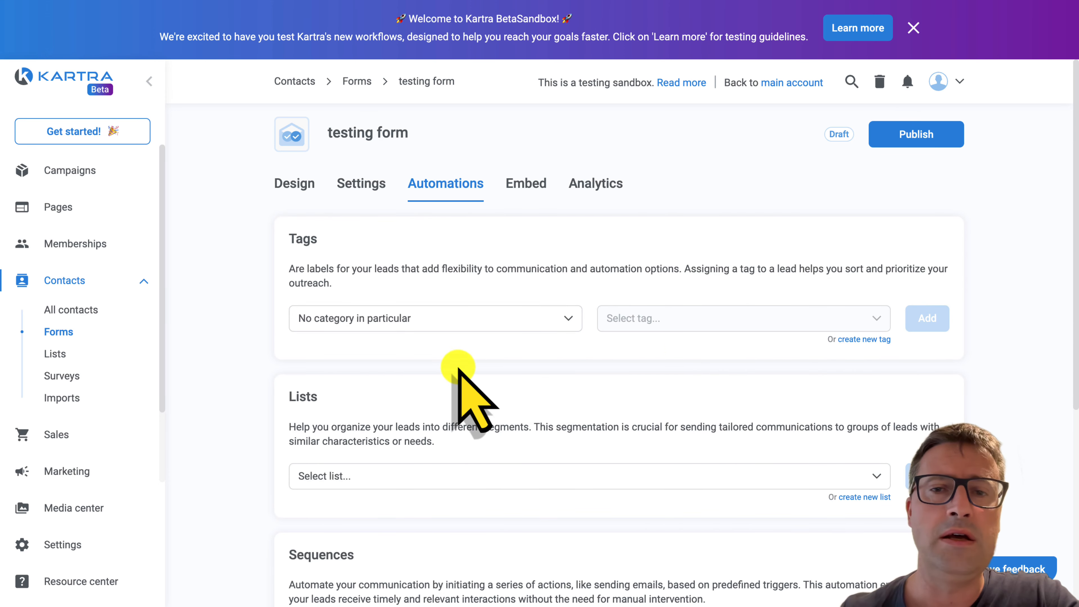
click(854, 339)
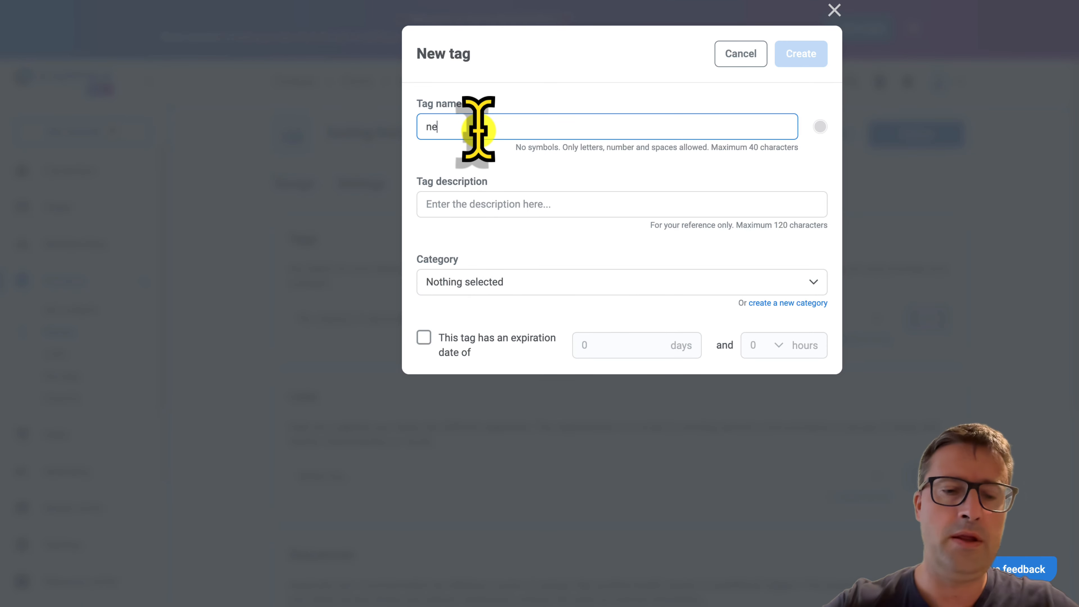
click(471, 203)
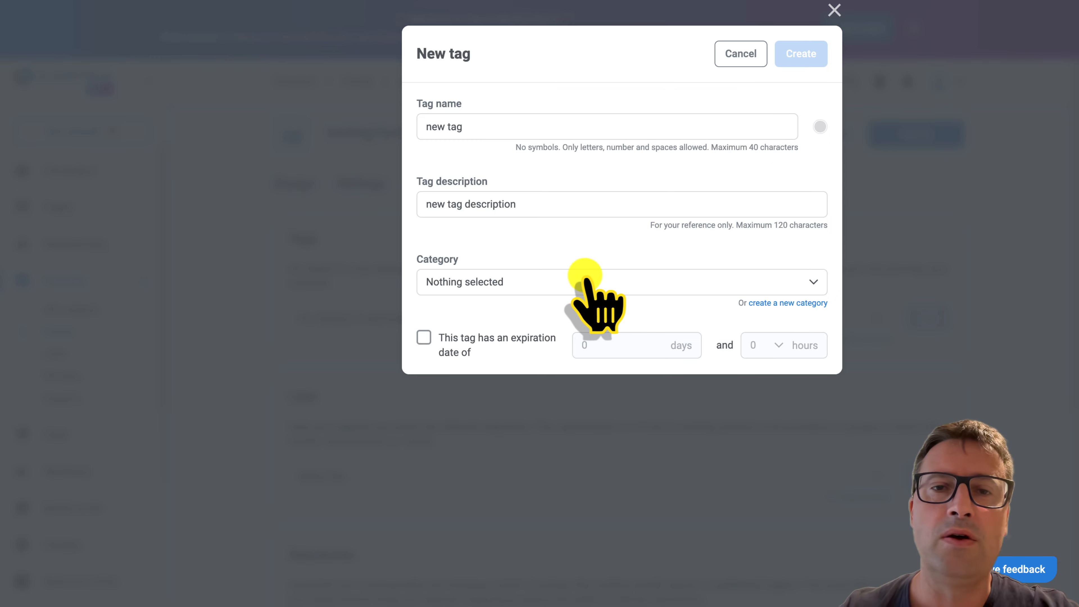
click(527, 291)
click(514, 312)
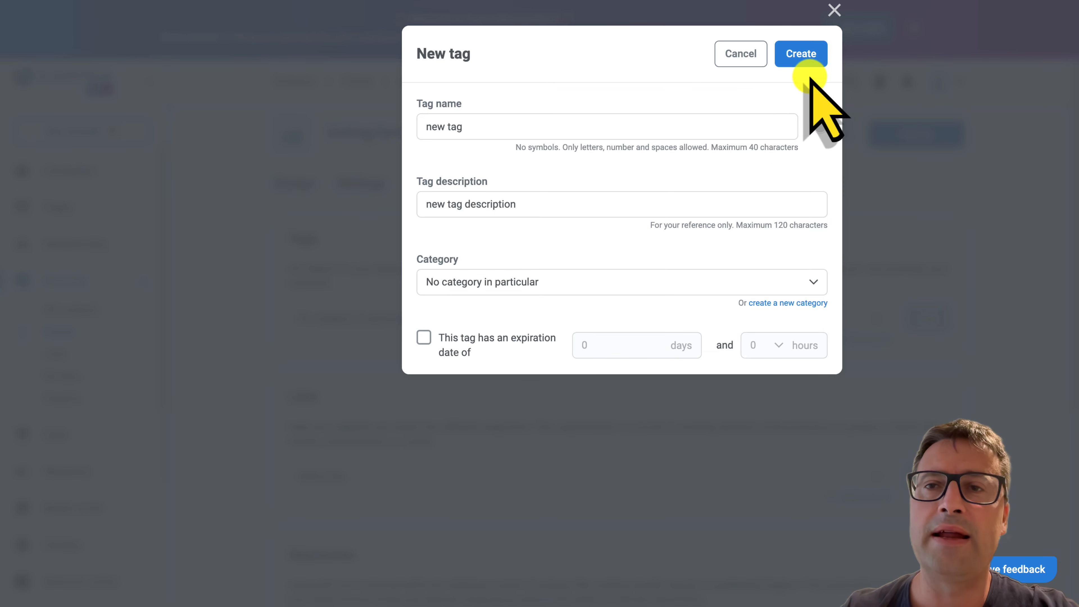
click(803, 56)
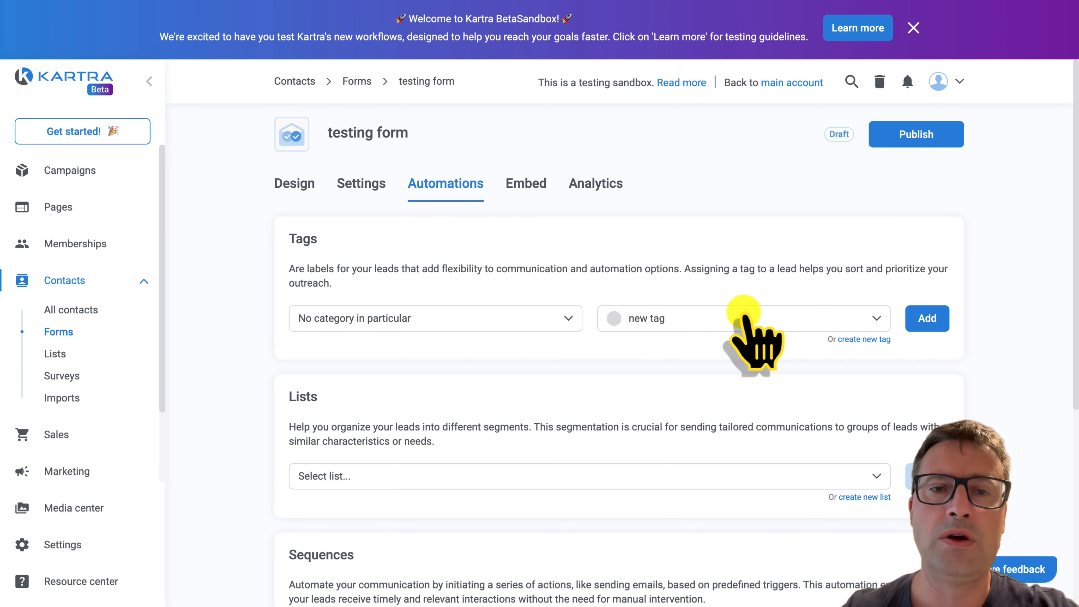
click(948, 321)
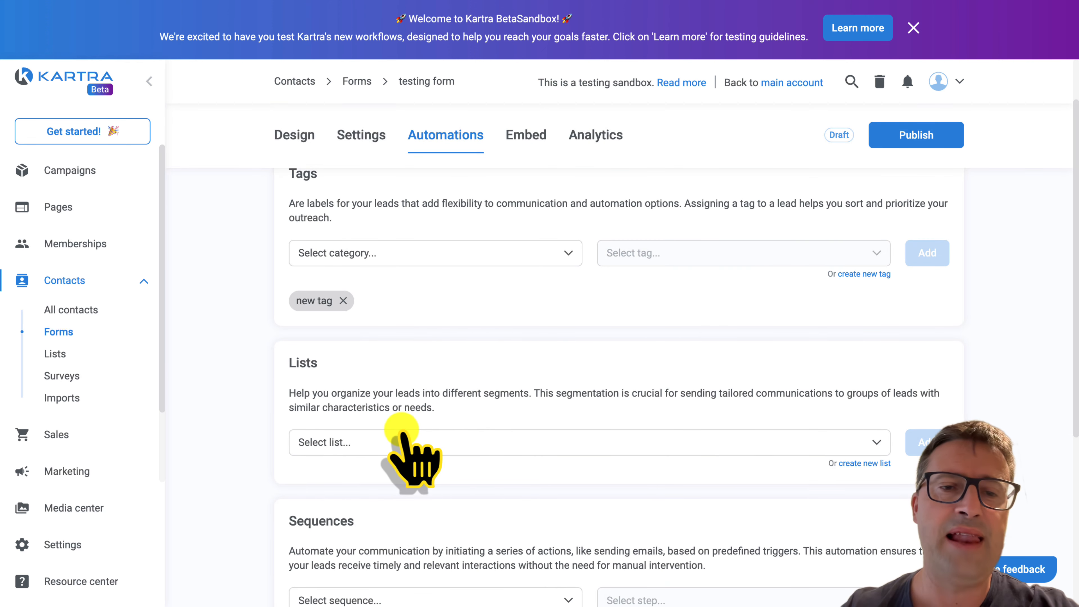
Add the Customers list to the form's automations
click(399, 442)
click(365, 498)
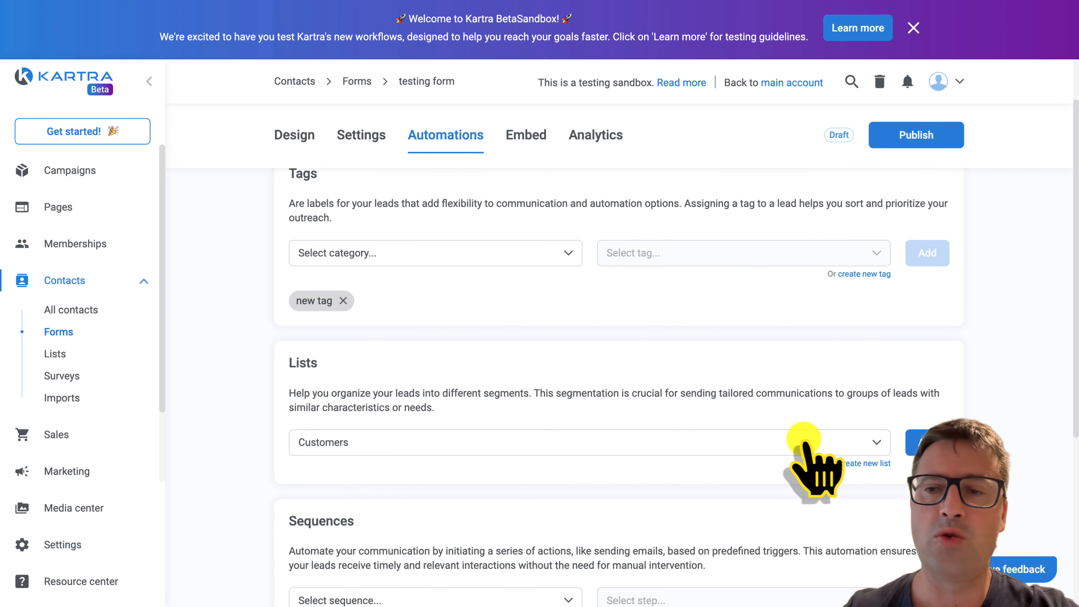
click(921, 442)
Add the sequence "30Aug-1 COA 4 Video Series" to the form, starting at Step 2, the "Watch the First Video" email
scroll(538, 396, down, 5)
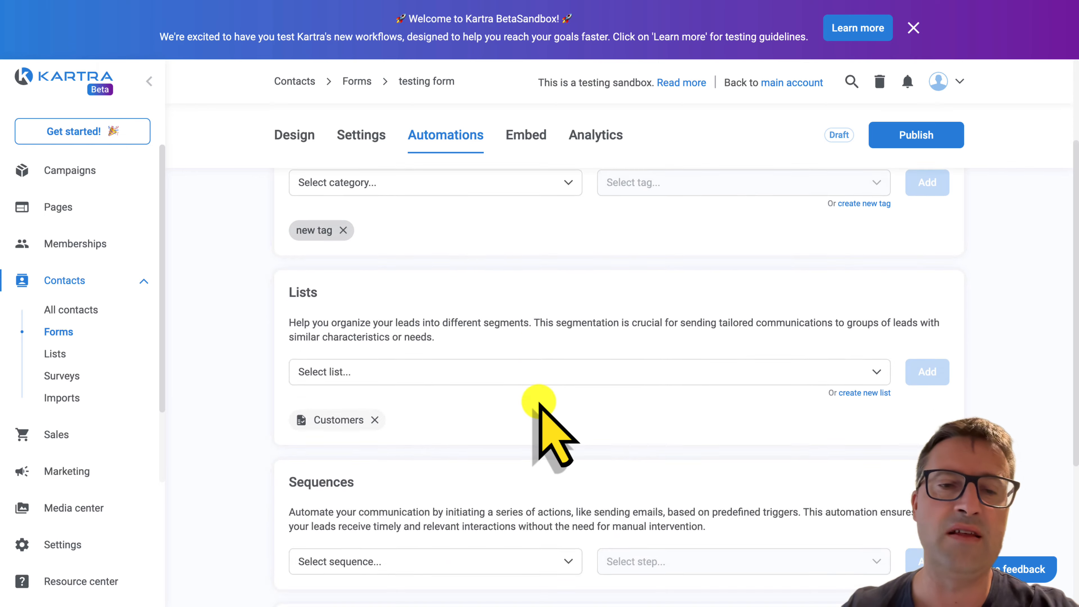
click(407, 423)
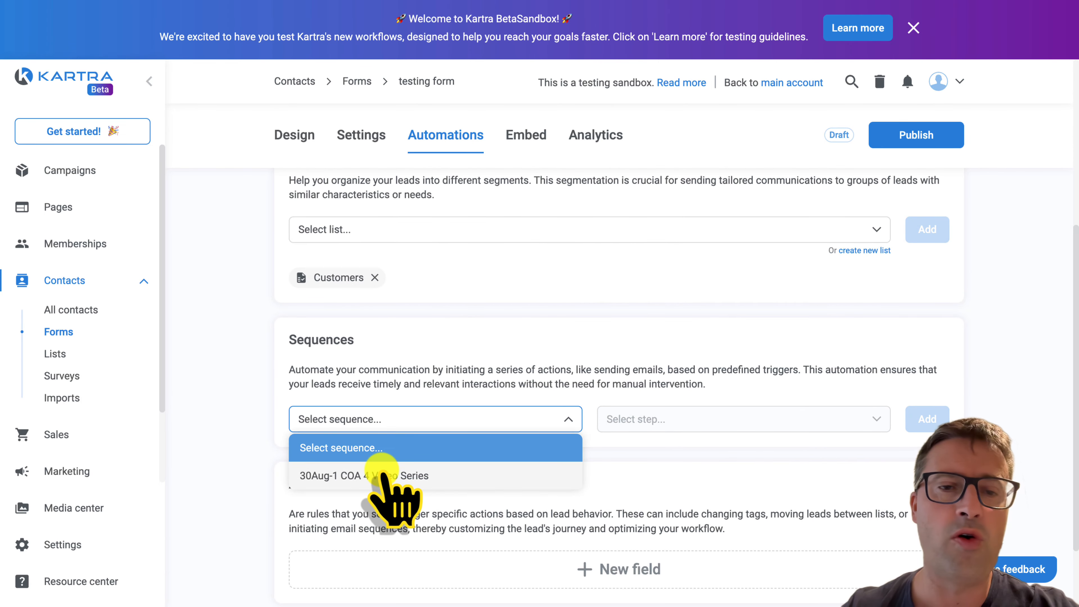
click(393, 475)
click(661, 418)
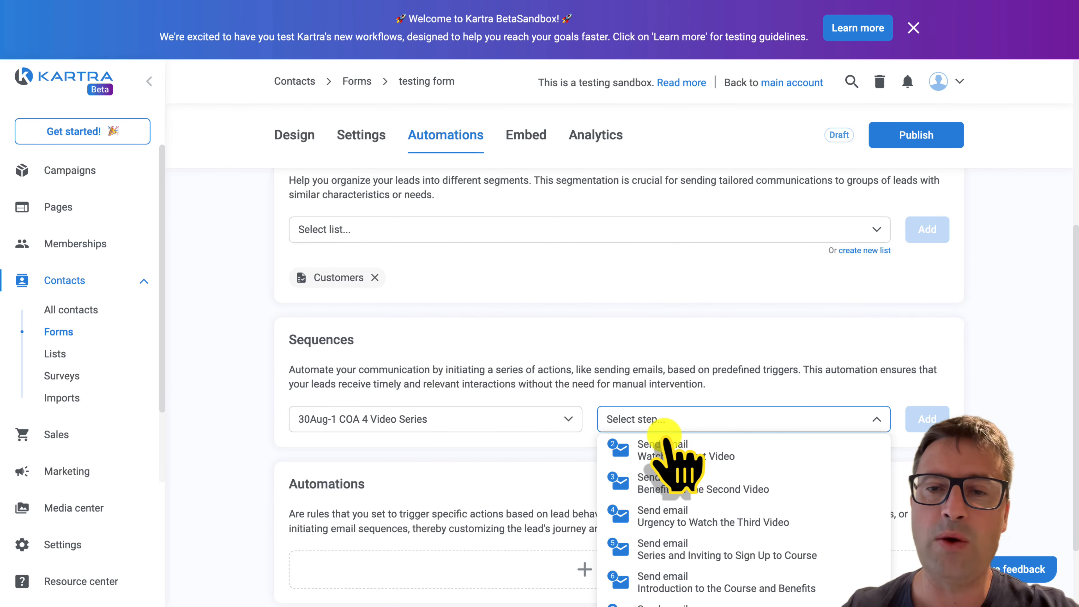
click(676, 451)
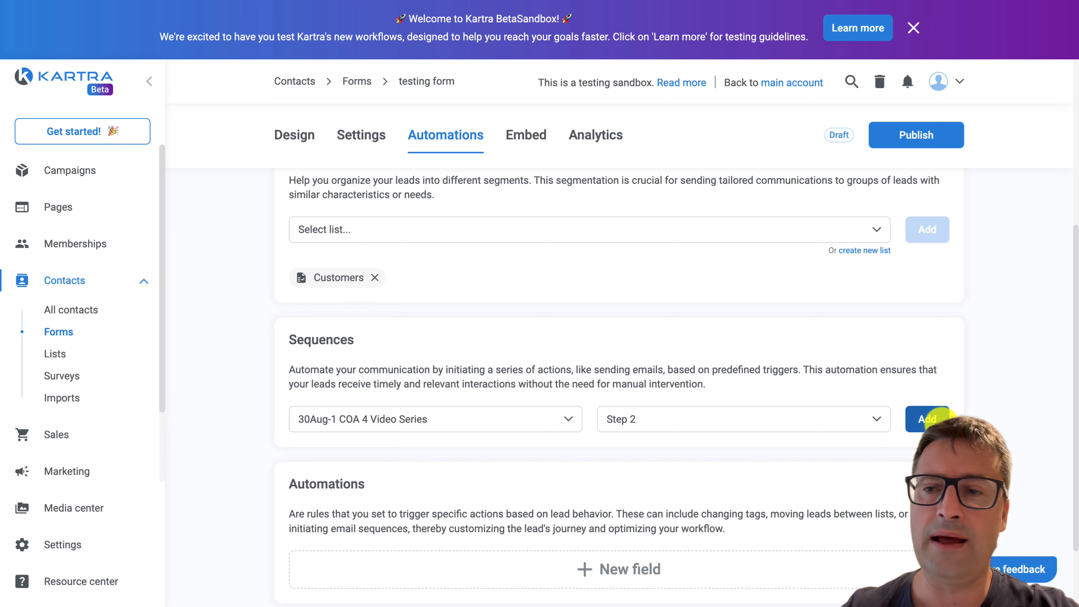
click(926, 419)
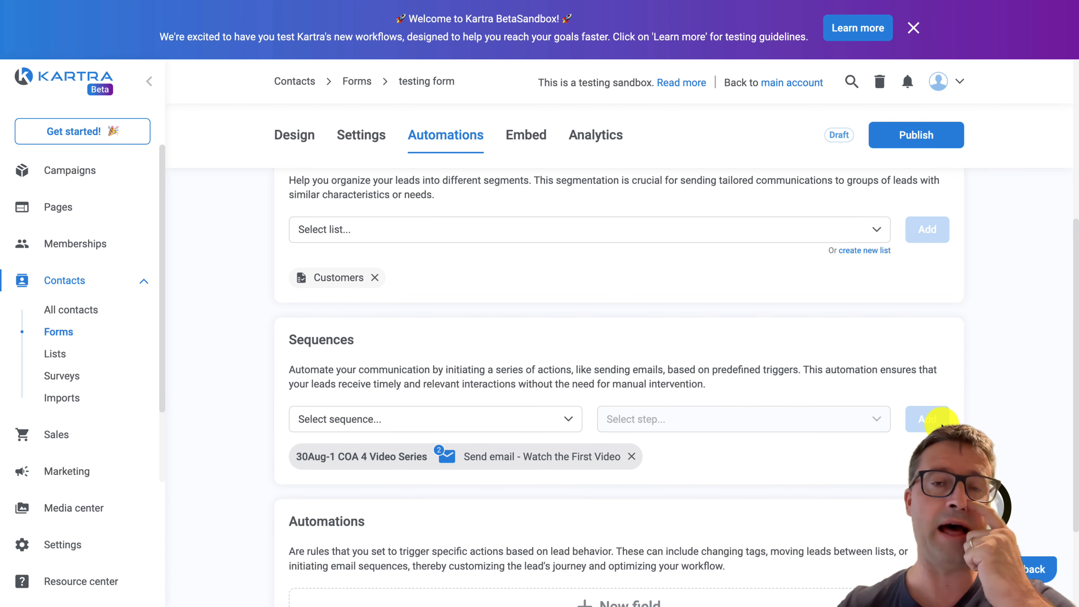
Start a new automation rule for the form and add the IF condition "Lead fills this form"
scroll(820, 438, down, 3)
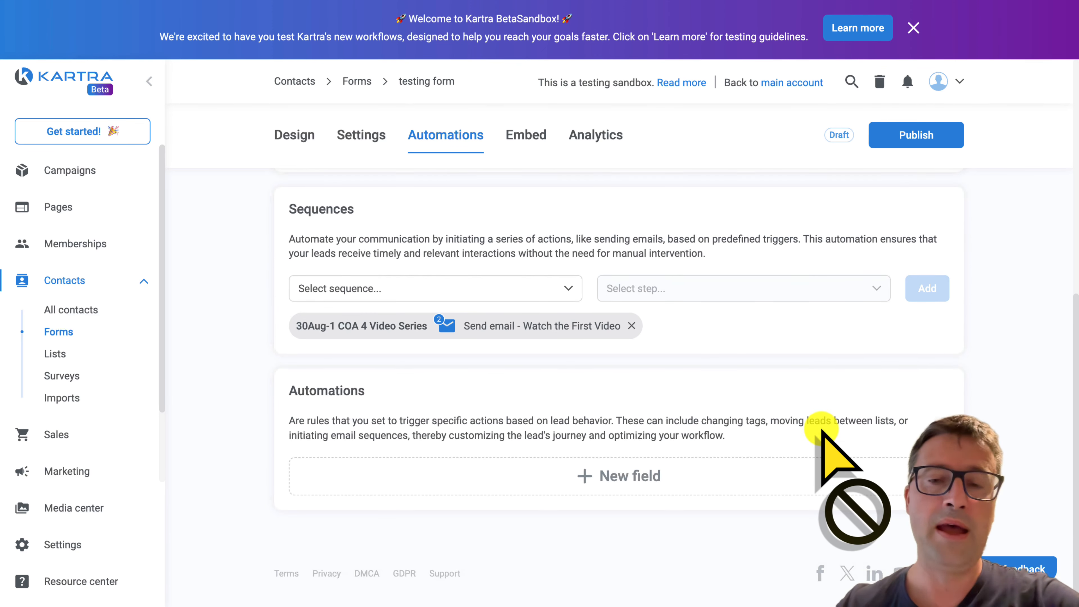
click(633, 472)
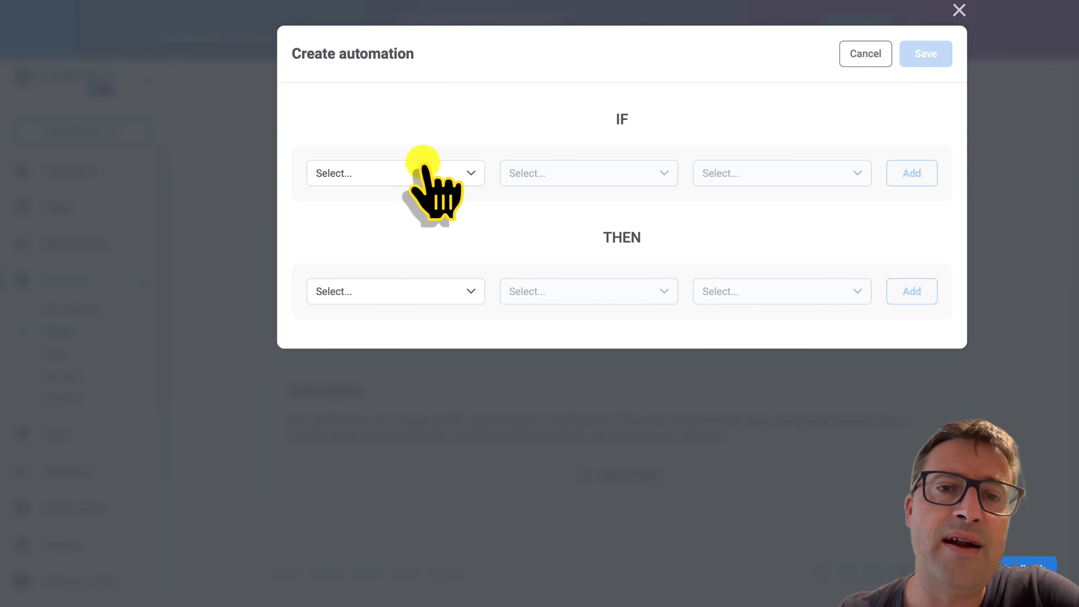
click(423, 166)
click(390, 229)
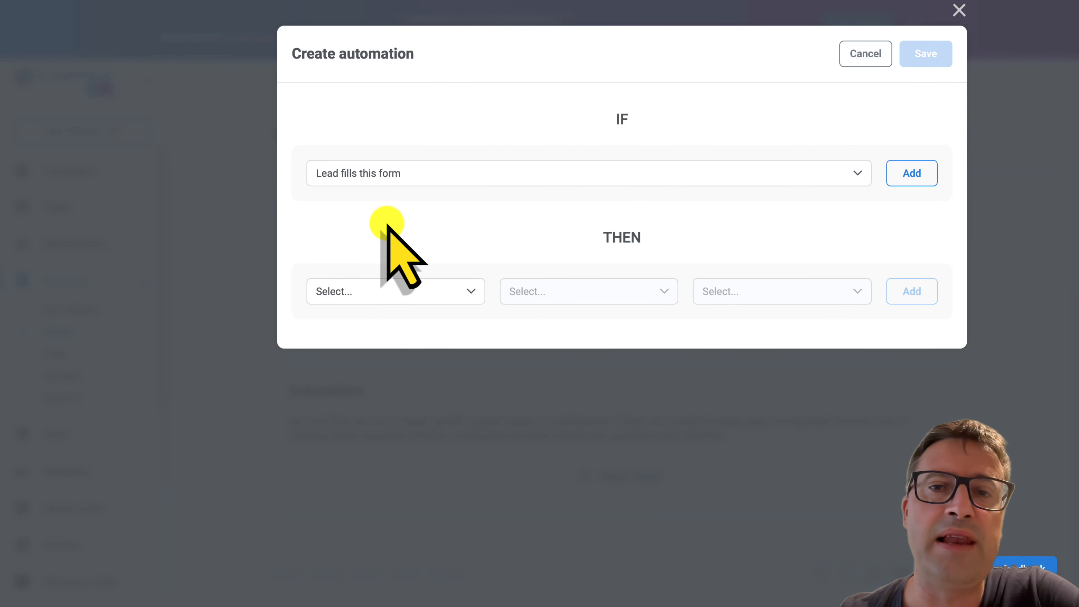
click(911, 173)
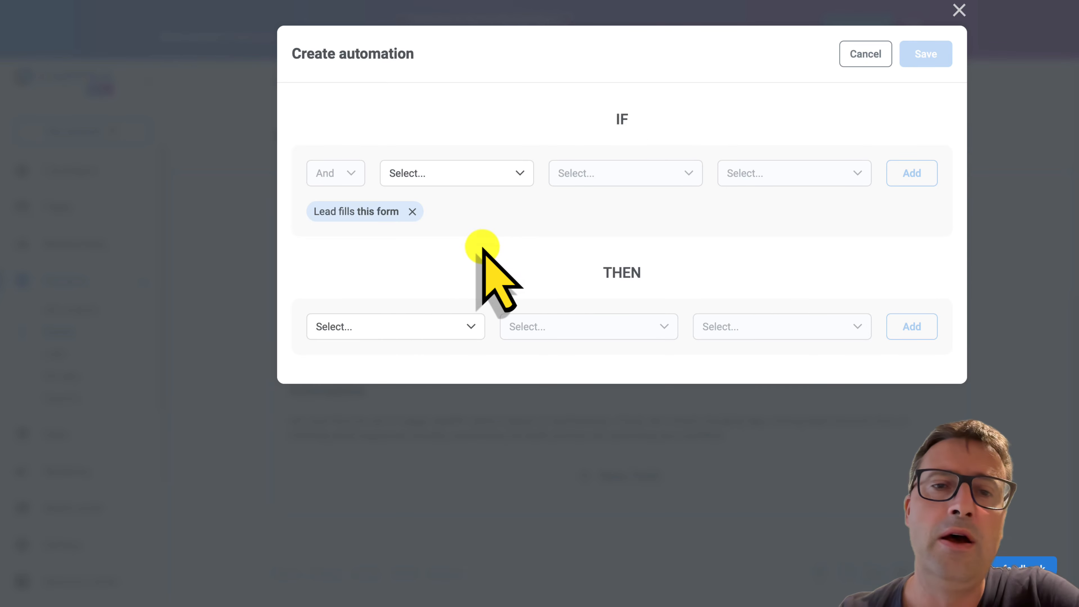
Add a THEN action to the automation that gives 10 points and does not expire
click(398, 323)
scroll(435, 465, down, 3)
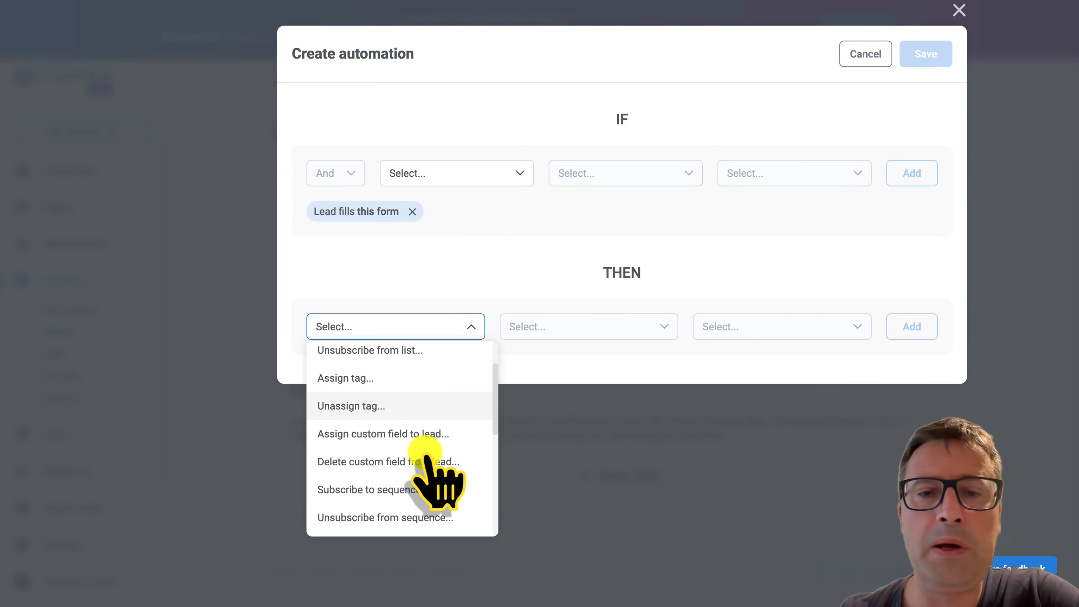
scroll(426, 453, down, 3)
click(373, 446)
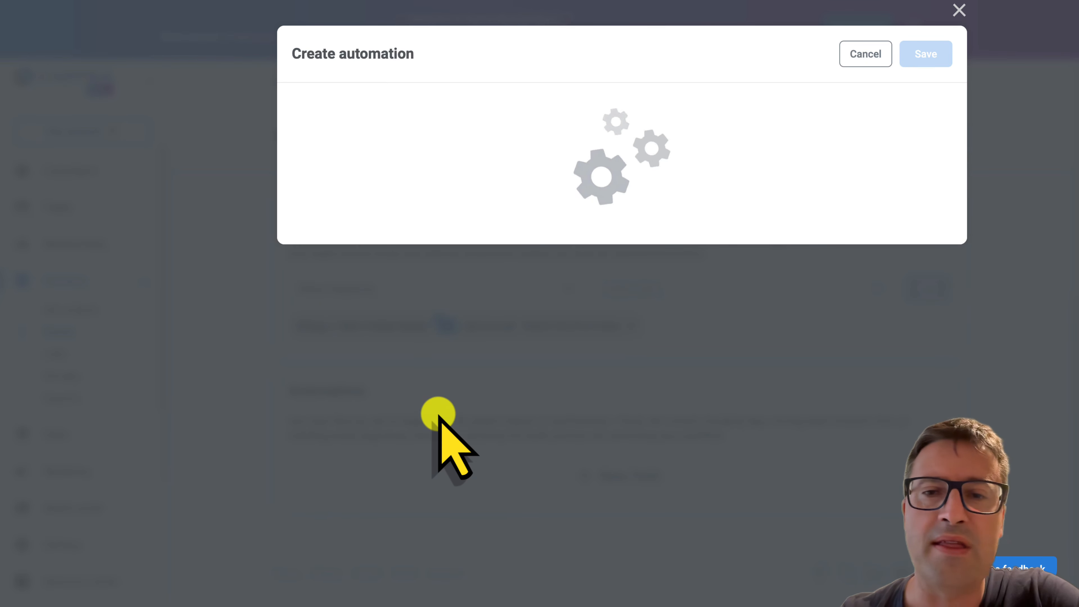
click(525, 322)
text(10)
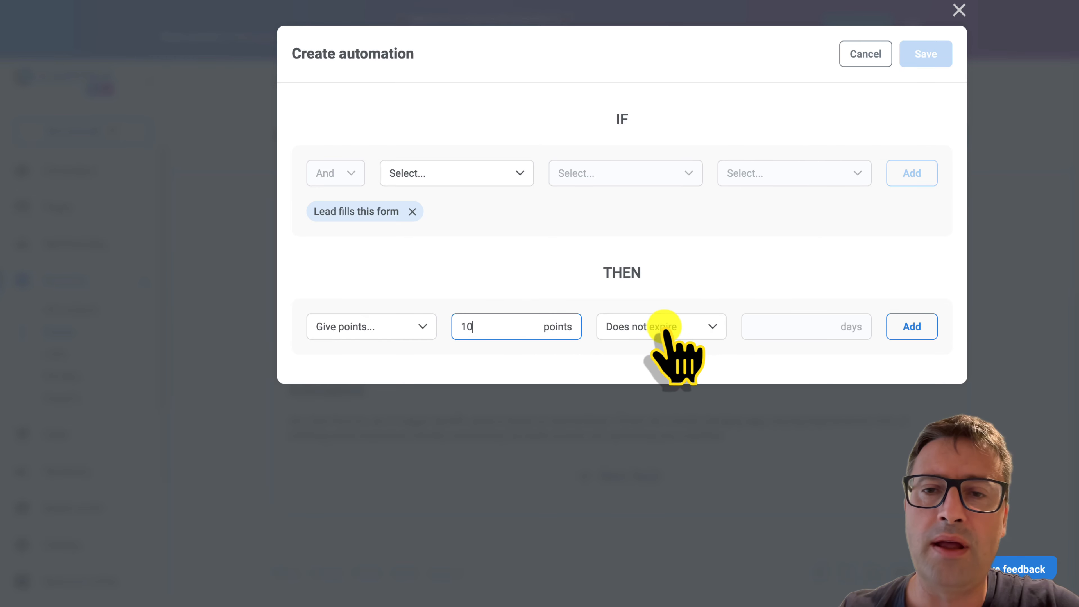
click(913, 329)
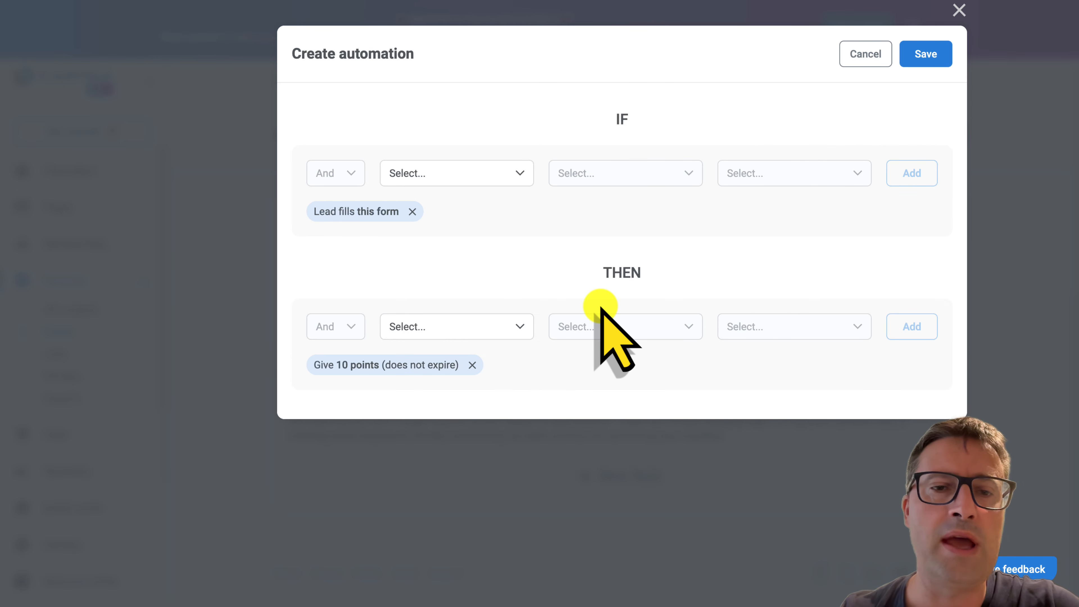
Save the automation rule that gives 10 points when a lead fills this form
click(923, 57)
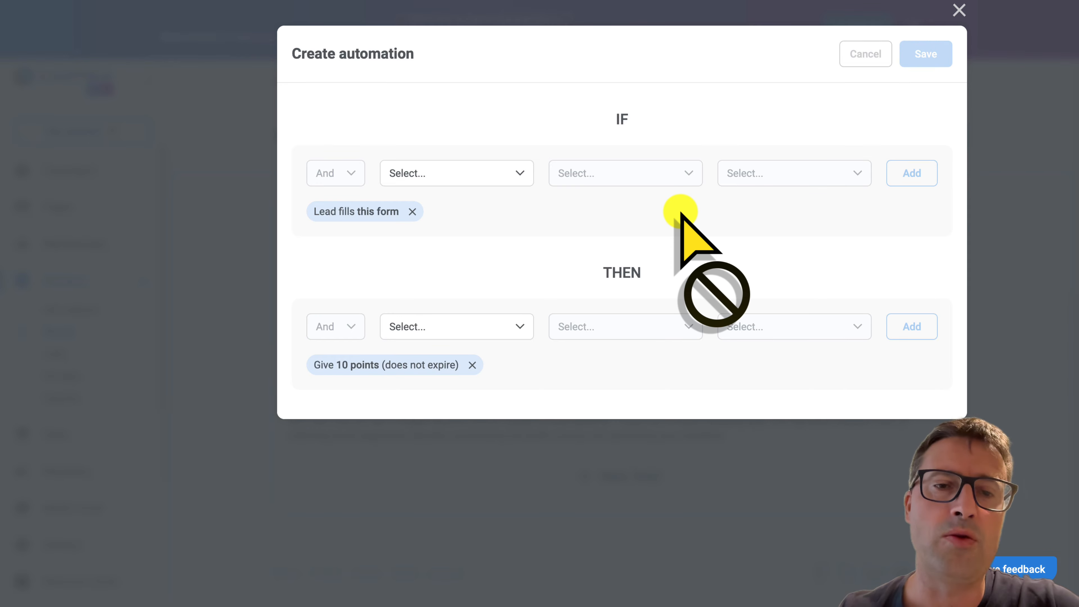
scroll(686, 421, down, 3)
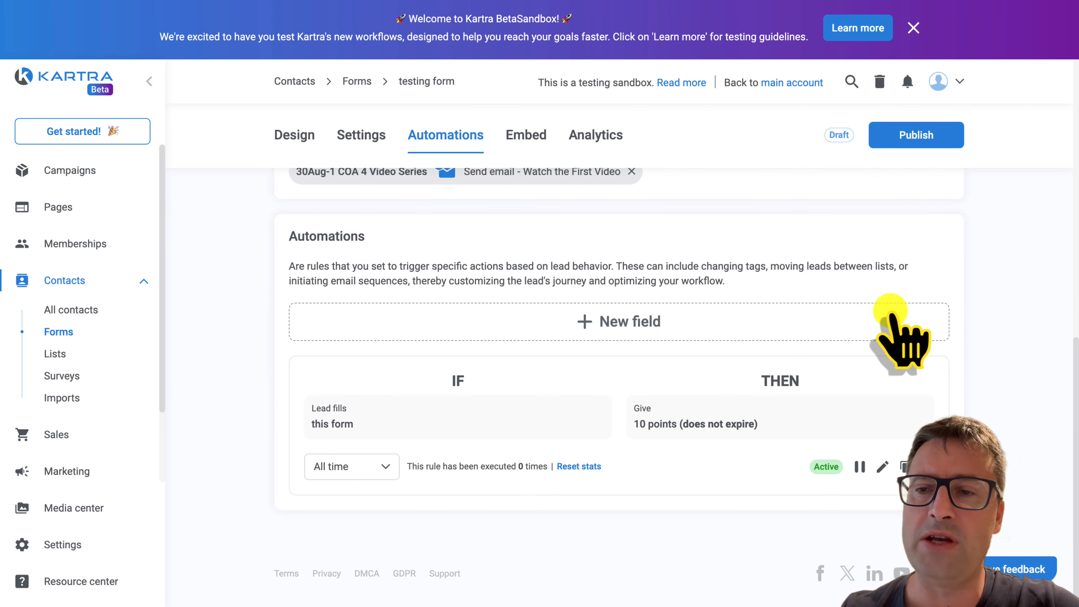
Examine the form's embed code in both the JavaScript and HTML Only versions
scroll(894, 336, up, 10)
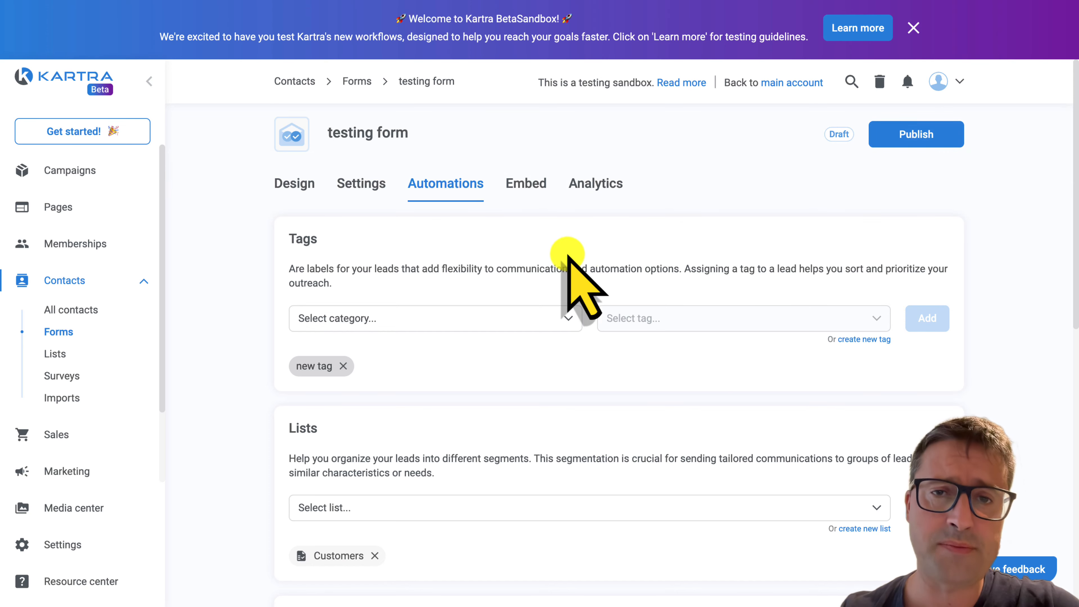
click(526, 191)
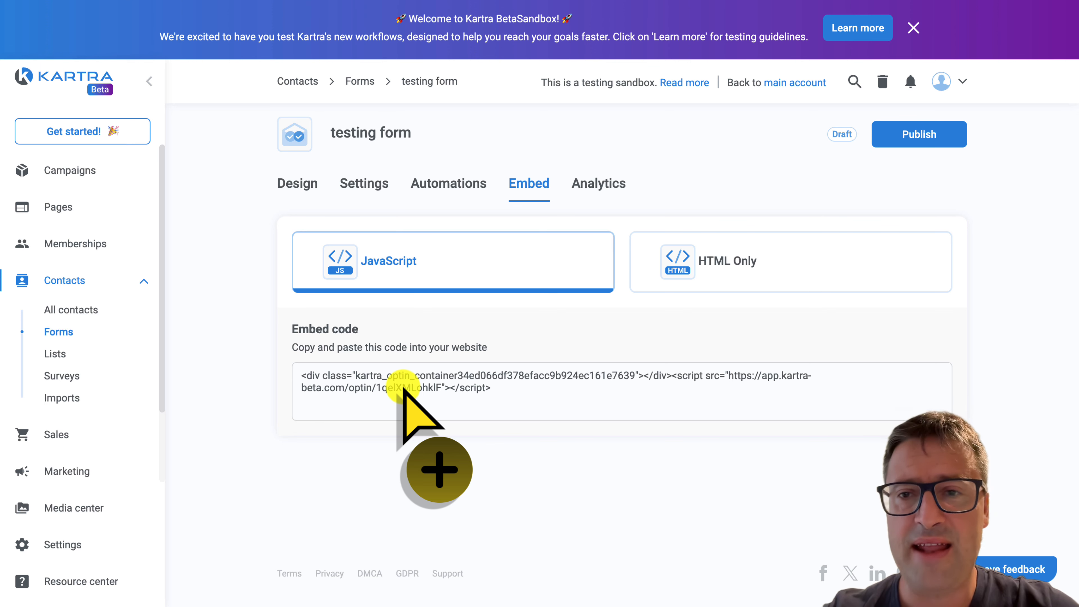
click(736, 250)
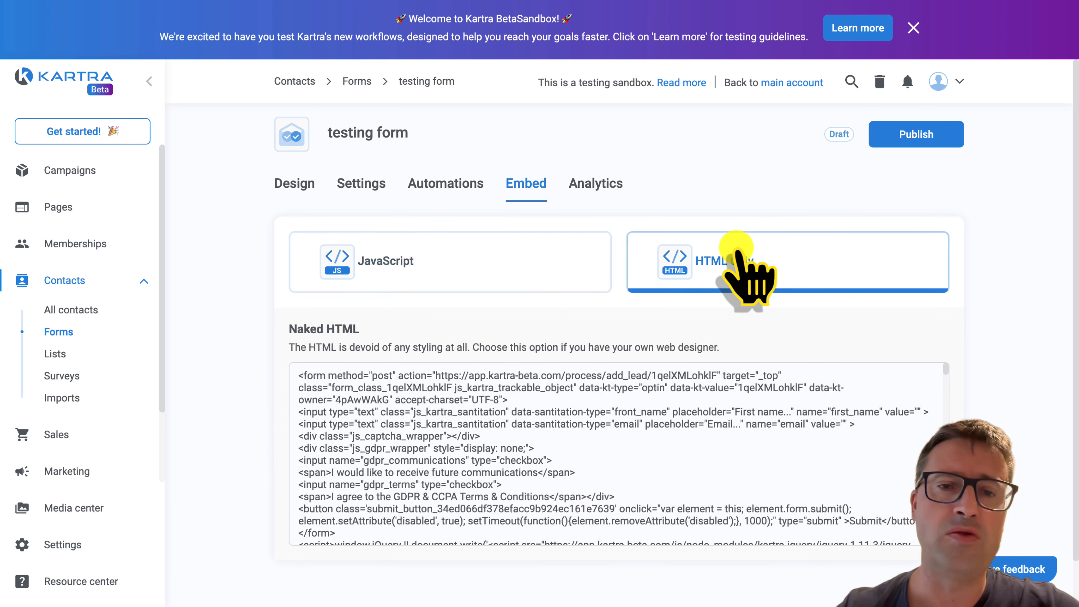
click(398, 260)
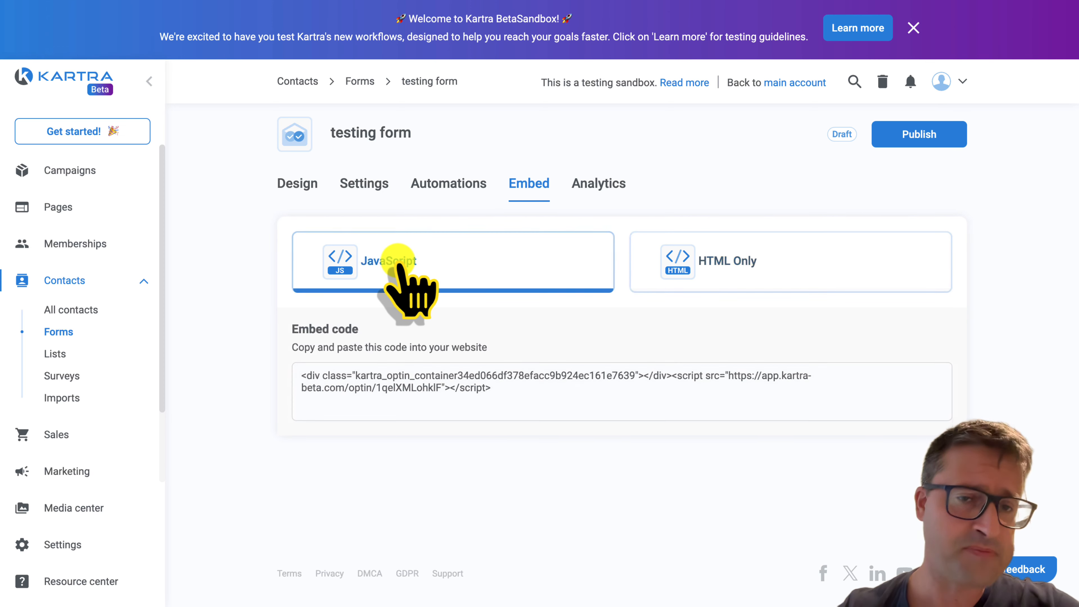
Review the form's analytics summary and chart, and check which date ranges are available
click(615, 185)
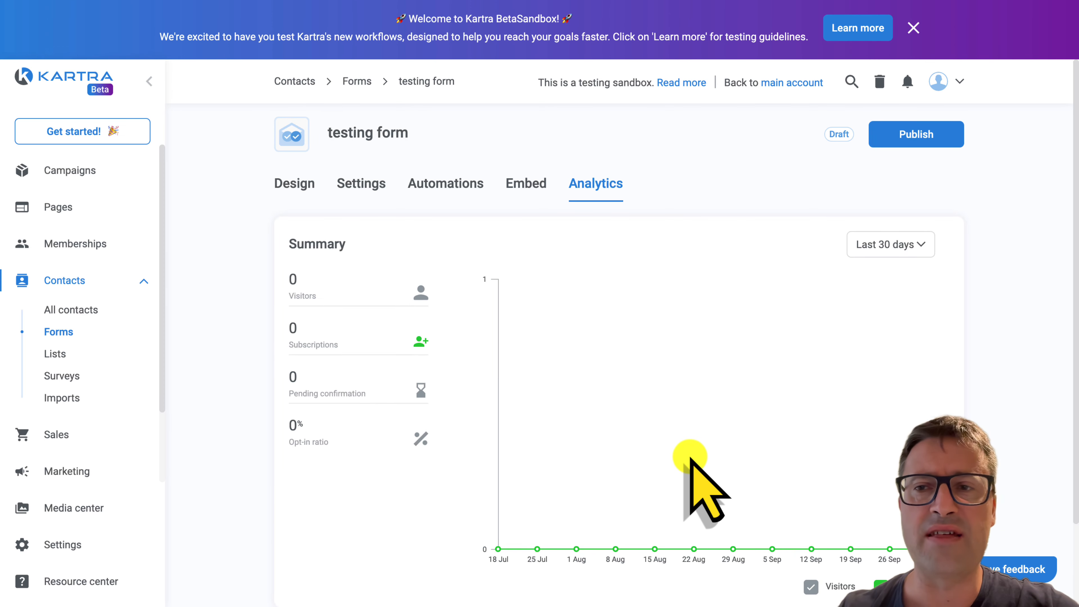
click(898, 244)
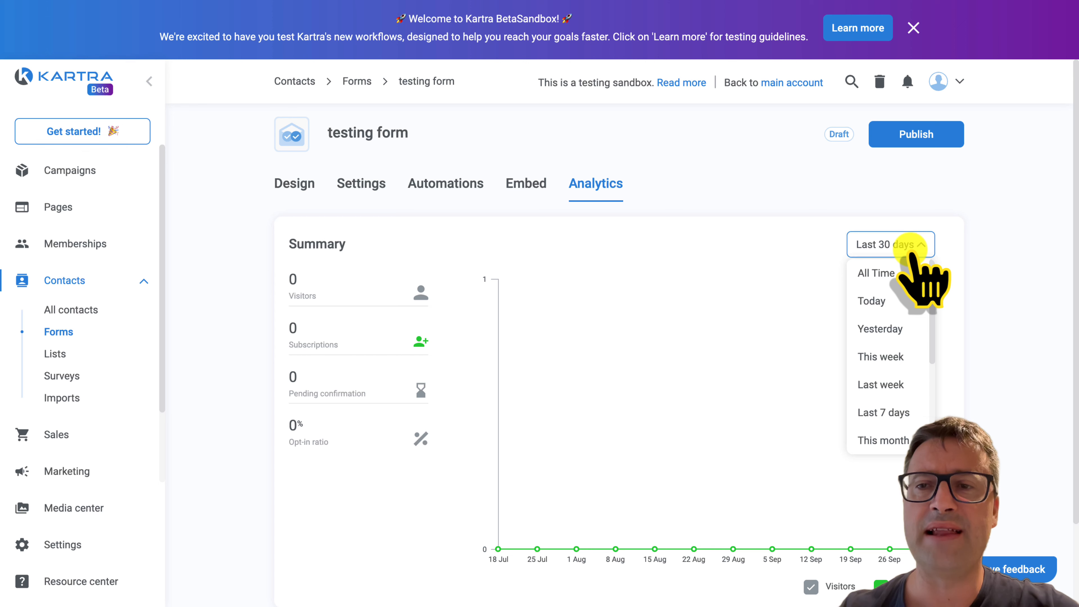
click(828, 197)
scroll(734, 337, down, 3)
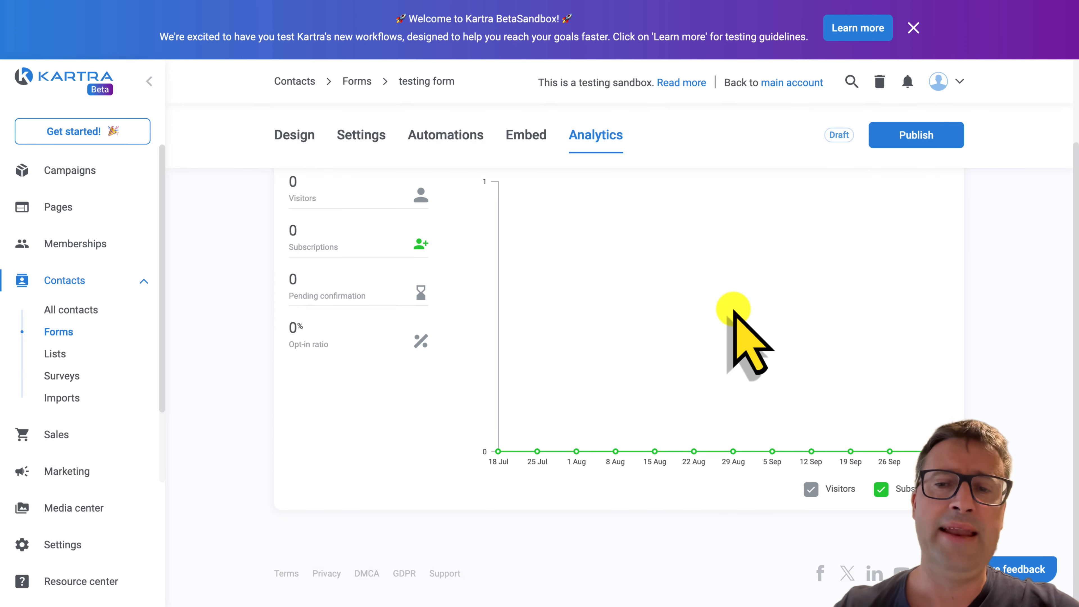
scroll(734, 338, up, 3)
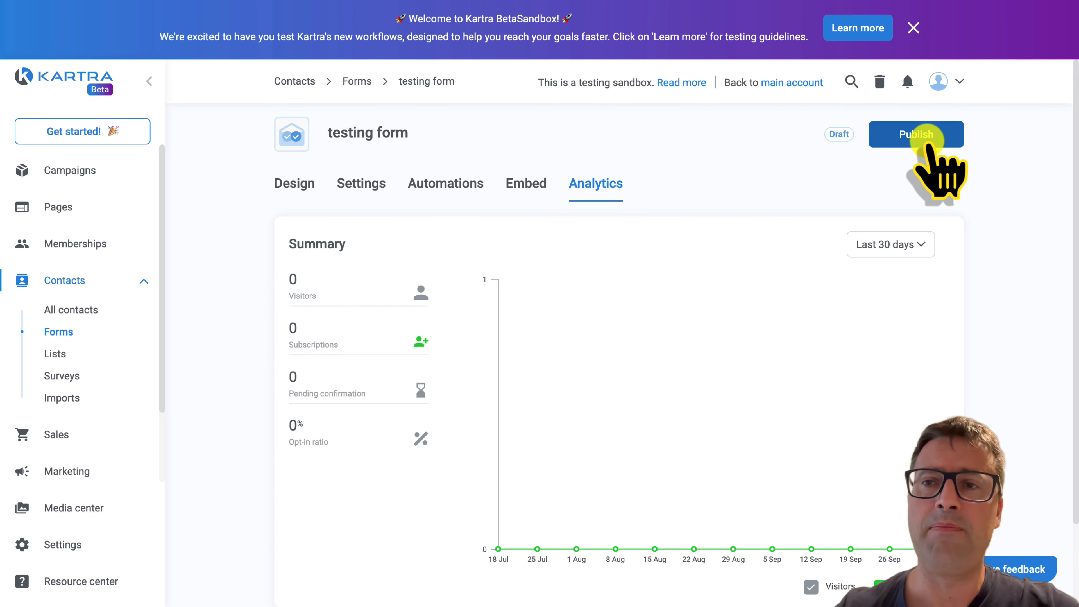
Publish the form and submit a five-star rating of the form creation experience with the feedback "all good!"
click(926, 140)
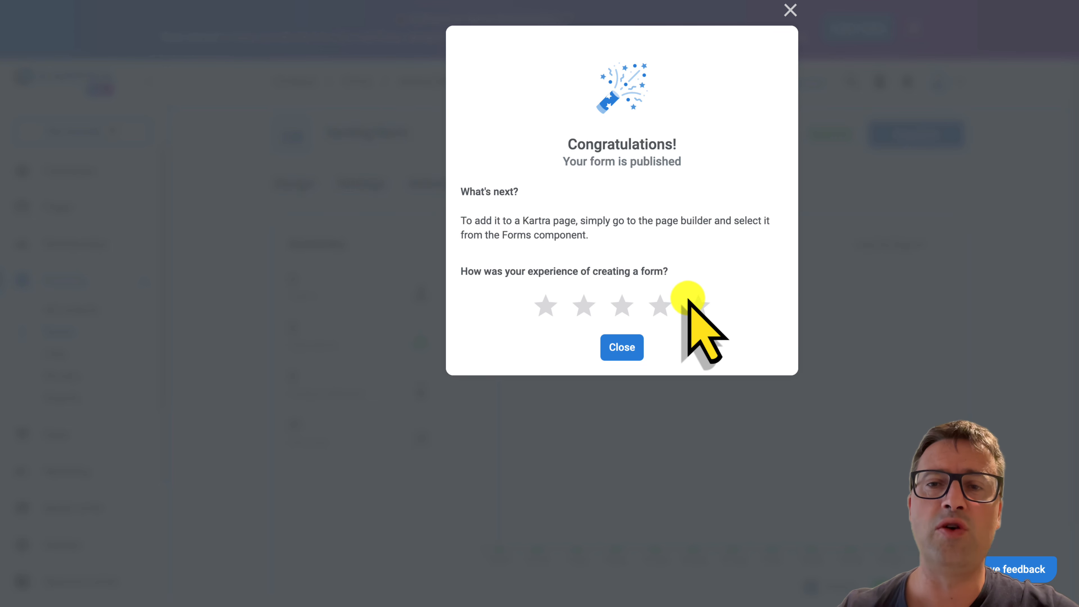
click(697, 305)
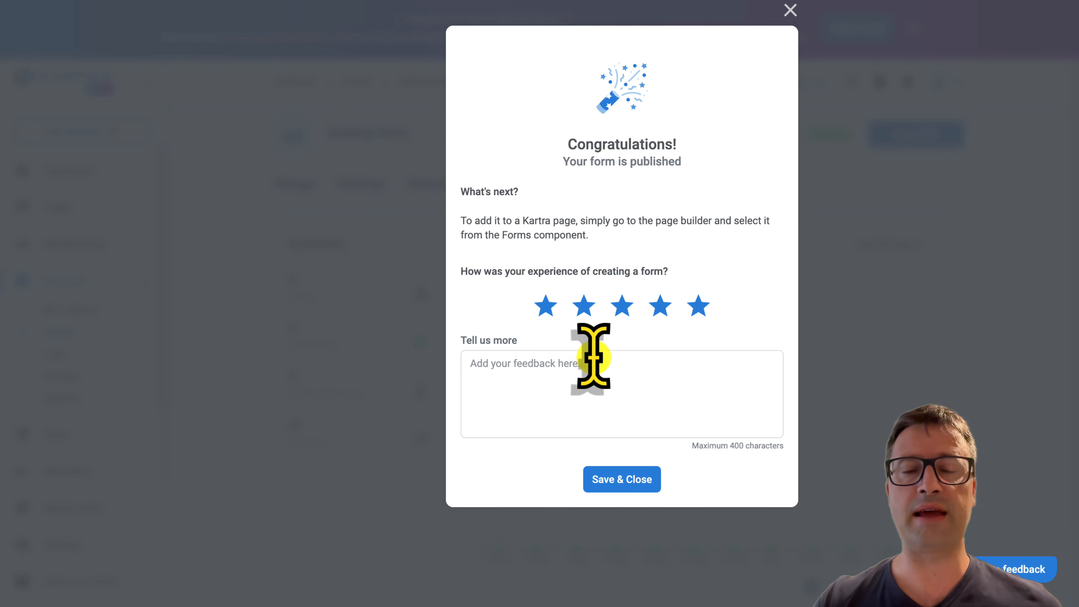
click(567, 363)
text(all good!)
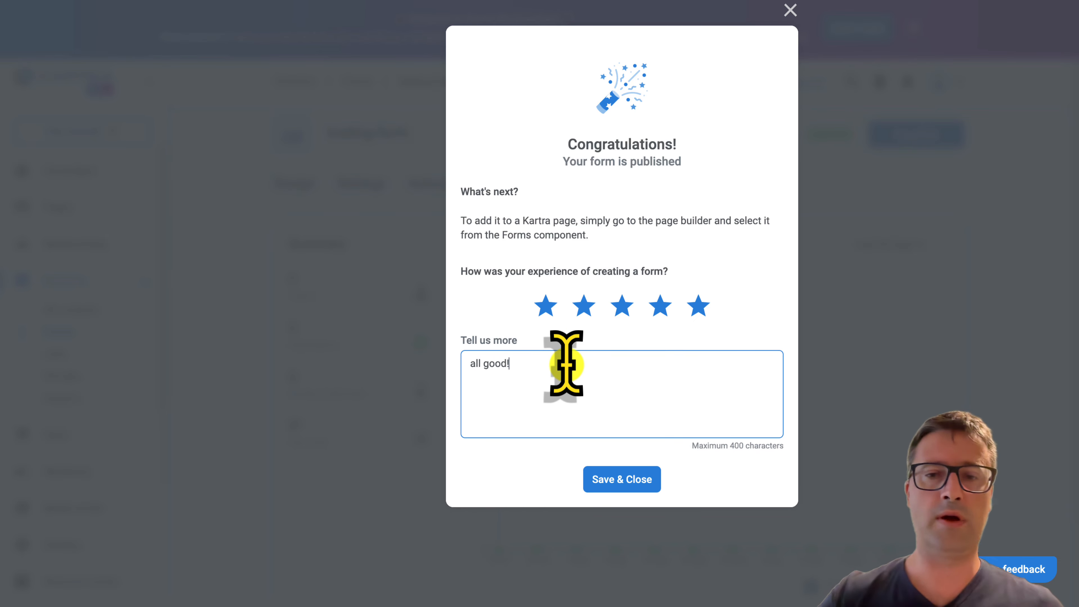
click(626, 475)
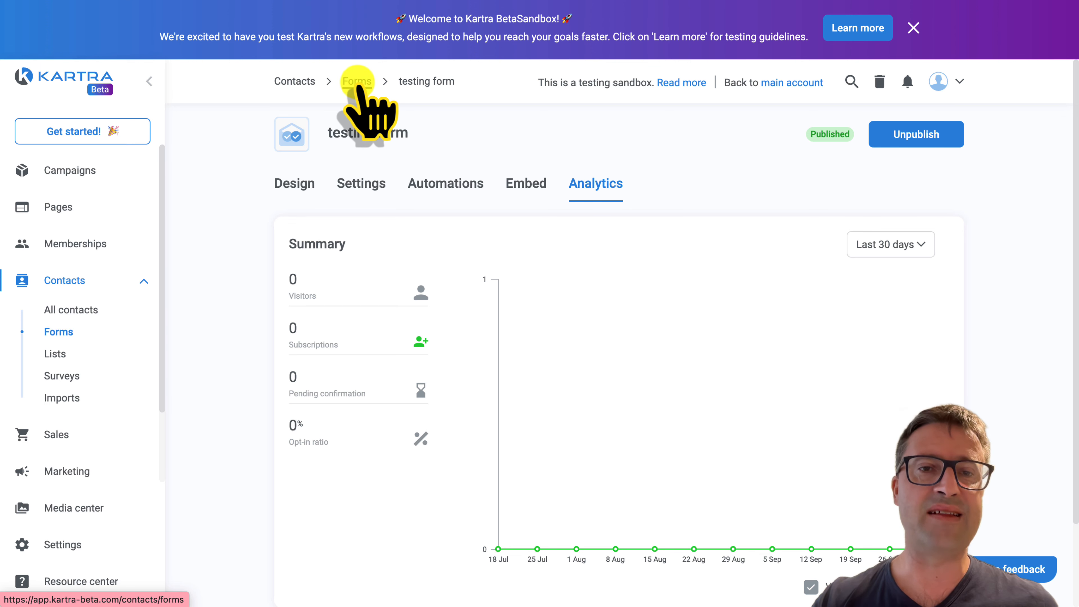
Look through the published form's settings, embed, automations and analytics sections, finishing on its design preview
click(361, 187)
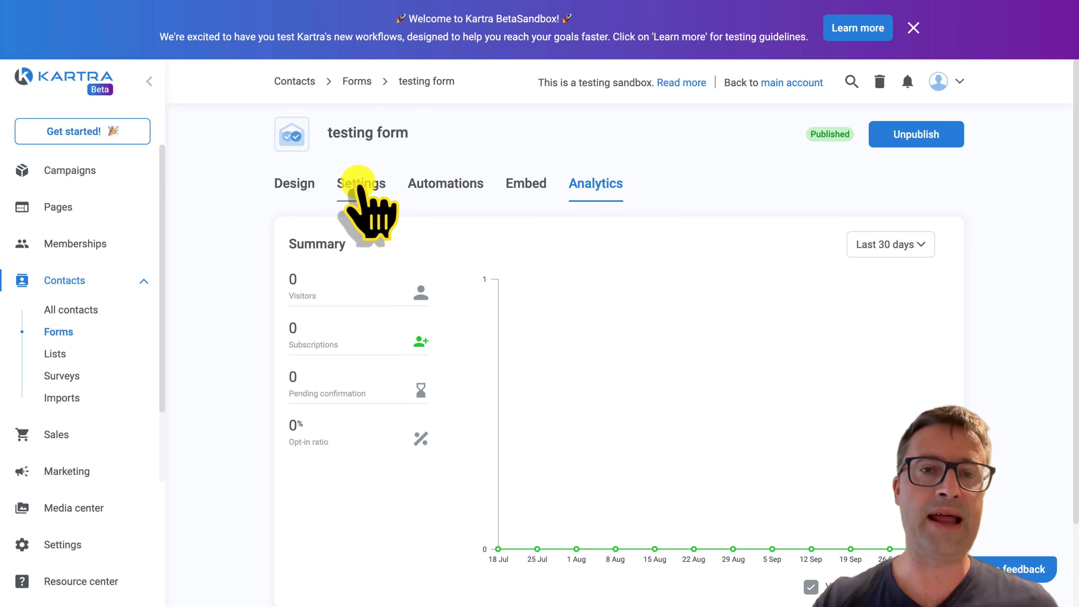
click(517, 187)
click(453, 187)
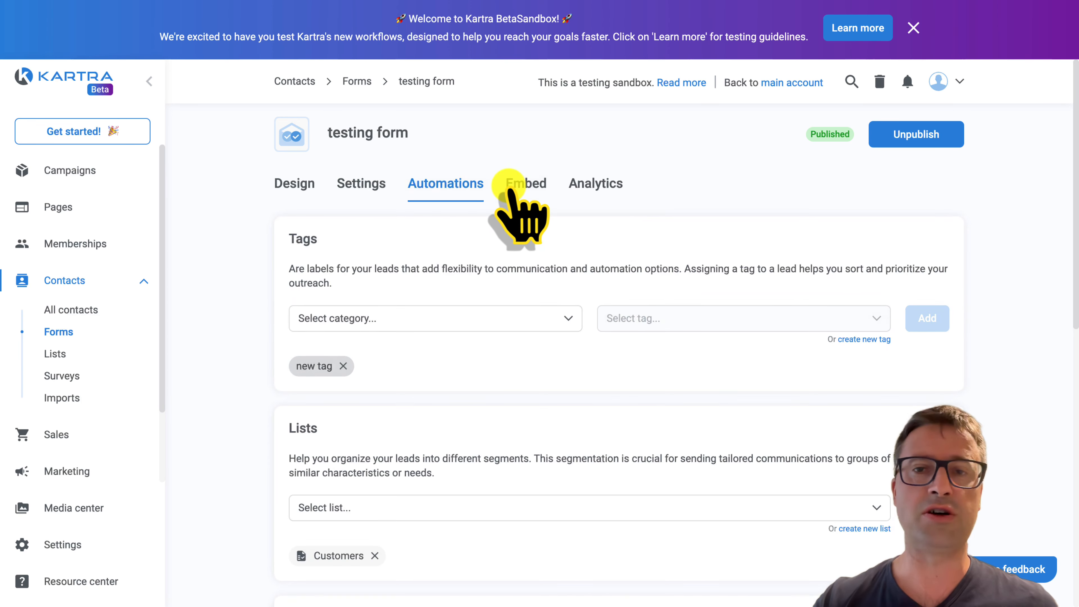
click(612, 199)
click(307, 195)
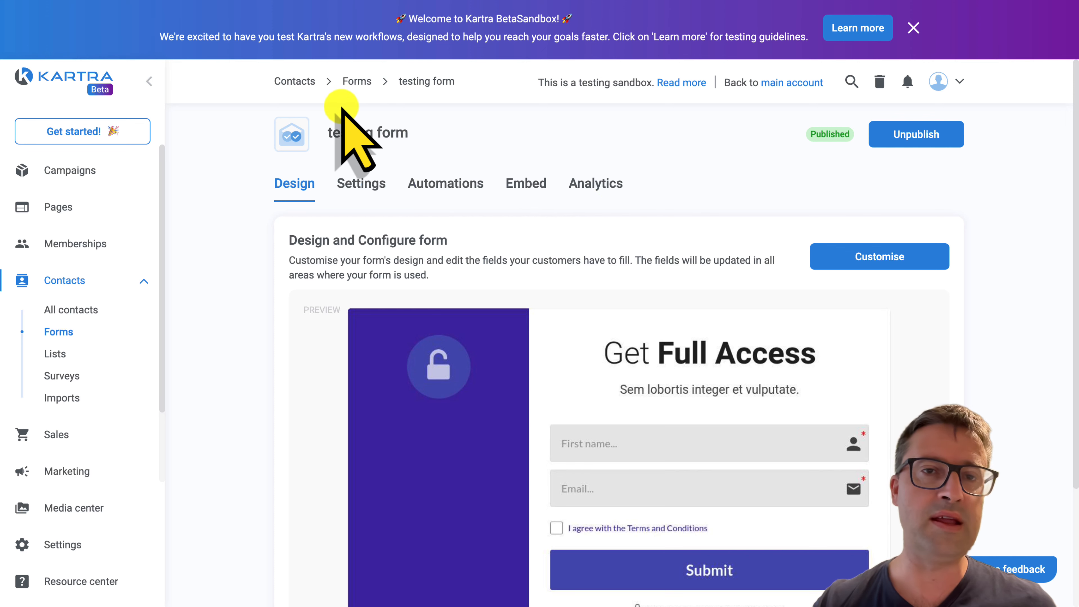
Return to the list of all forms and check the additional actions available for "testing form"
click(354, 83)
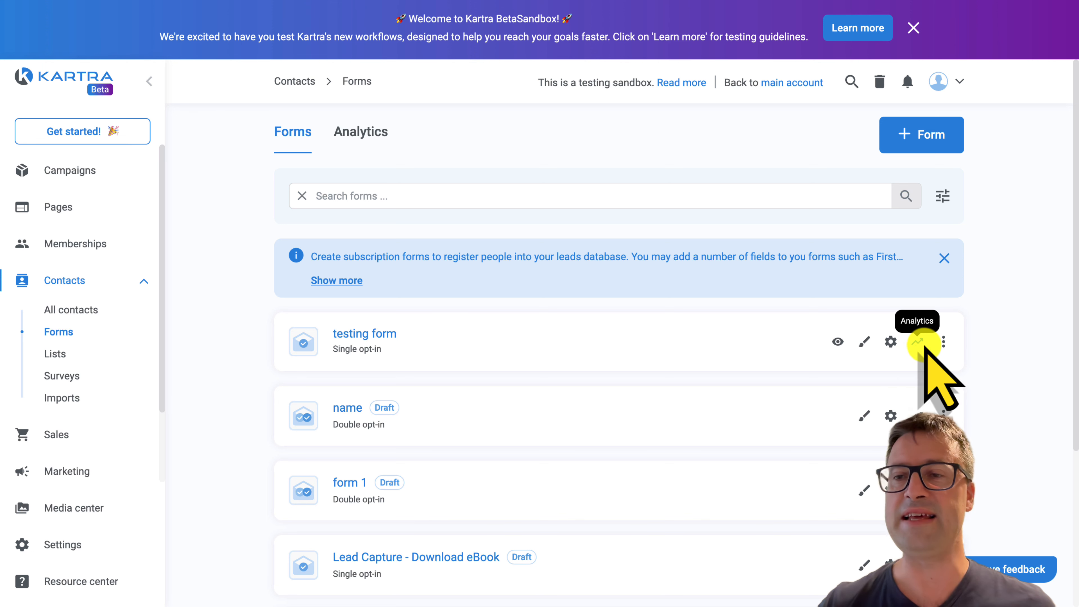
click(944, 341)
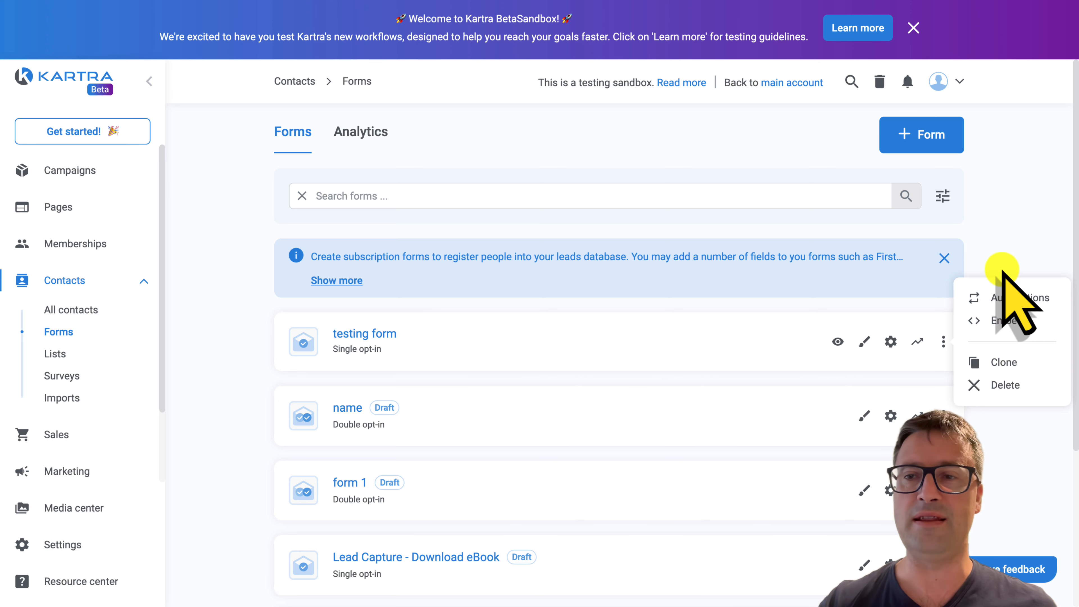
click(1001, 251)
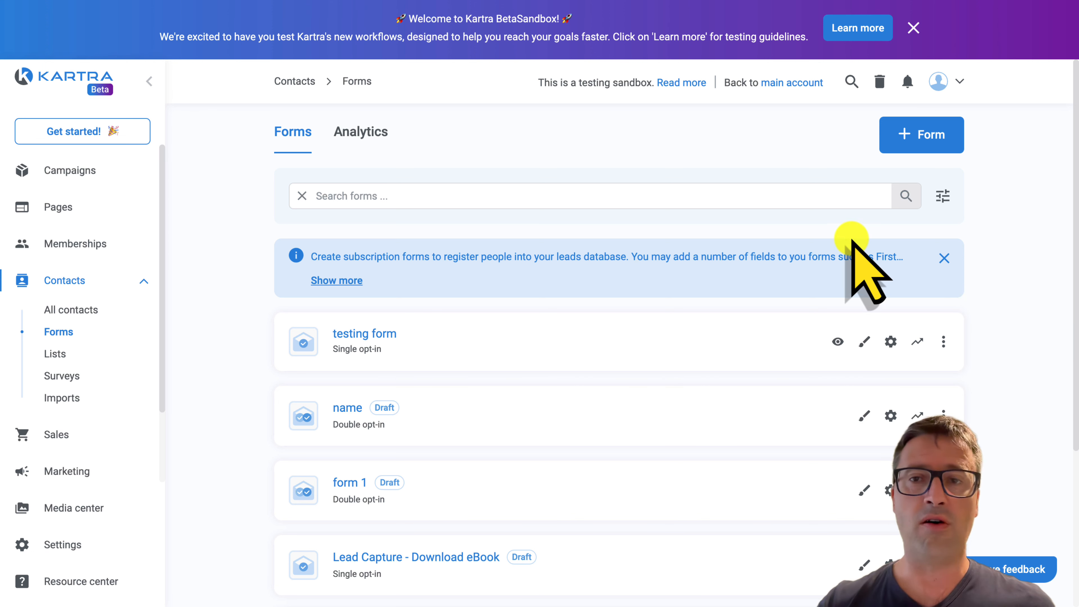